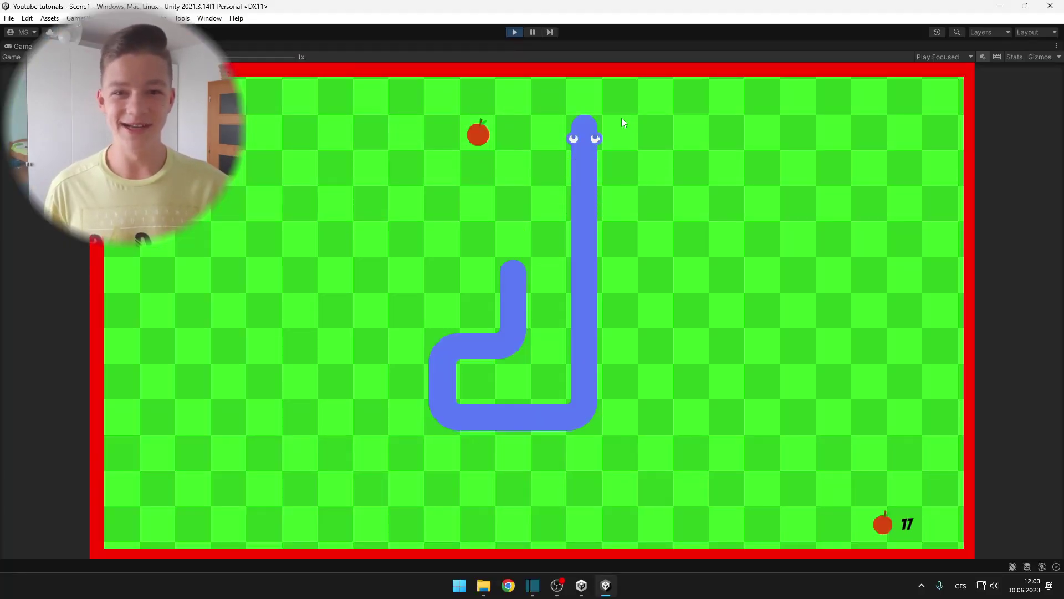
# - Steer the snake left, down, then right to eat the first apples
pyautogui.press('Left')
pyautogui.press('Down')
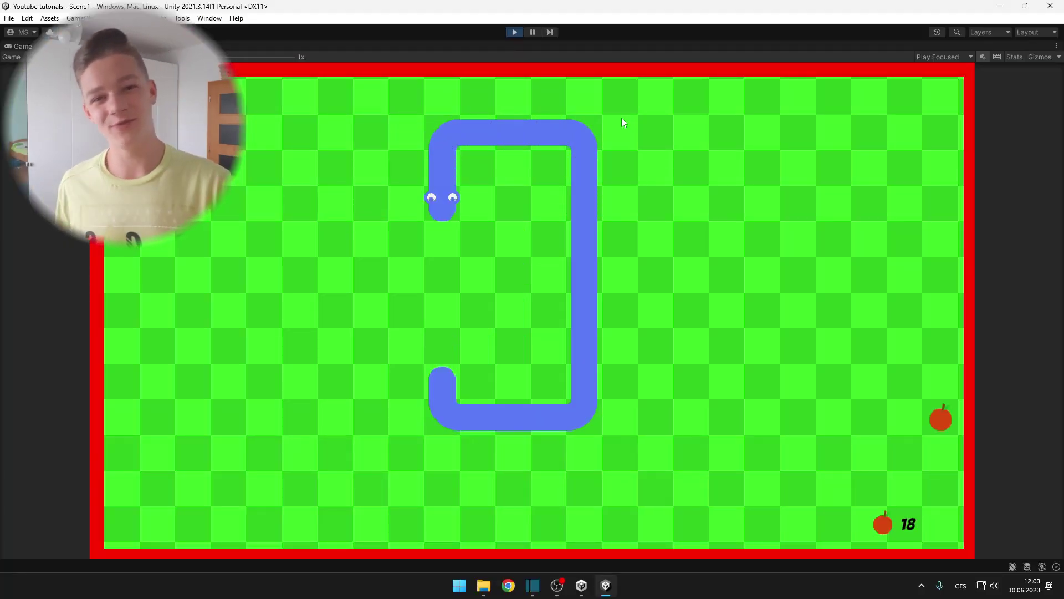
pyautogui.press('Right')
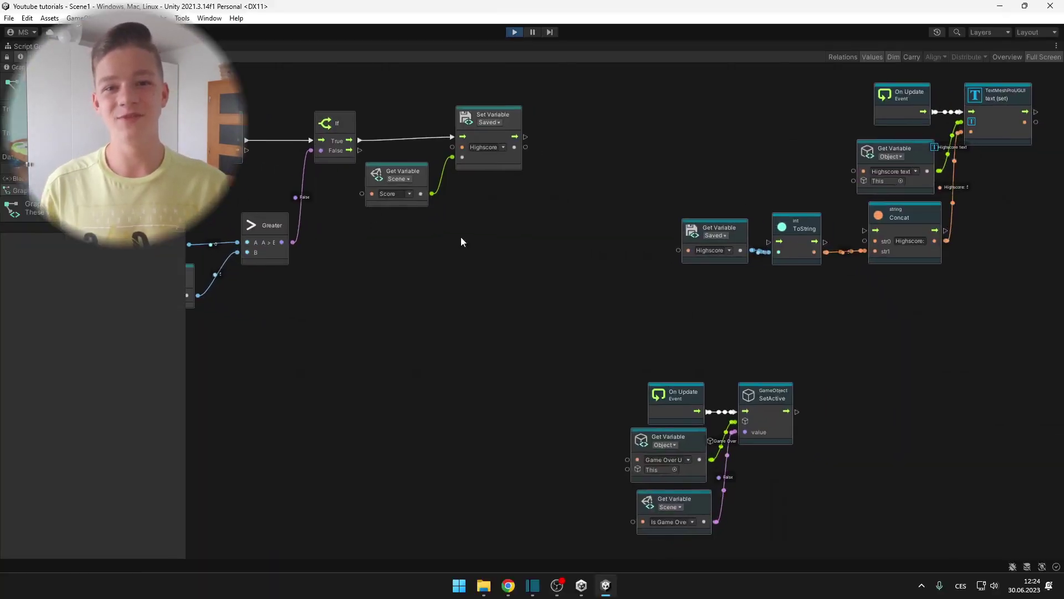
# - Pan along the script graph to inspect its chain of nodes
pyautogui.moveTo(712, 304); pyautogui.dragTo(317, 198, button='middle')
pyautogui.scroll(-5, 868, 261)
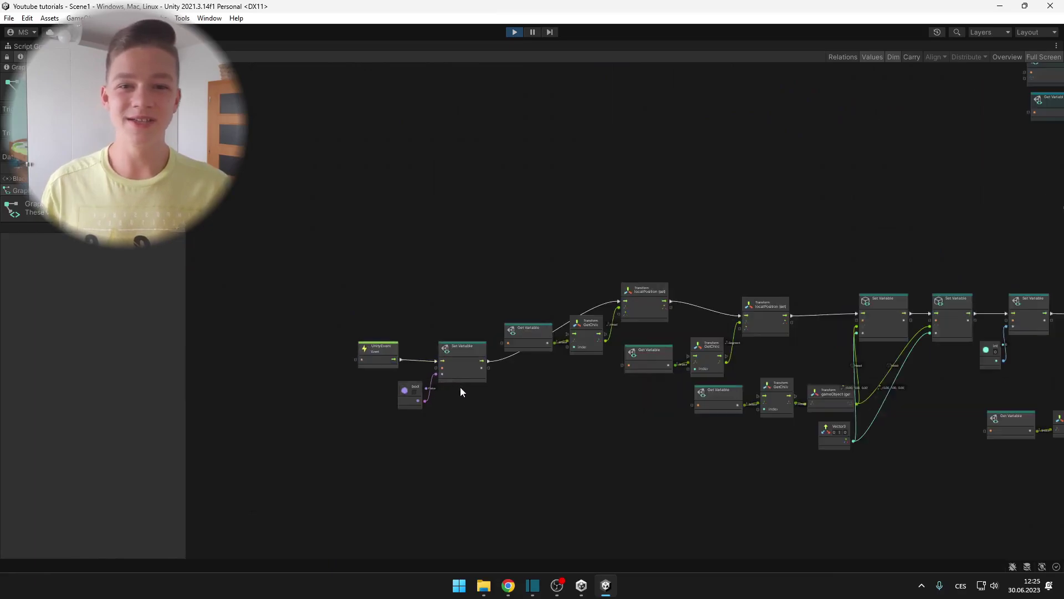
pyautogui.scroll(5, 491, 420)
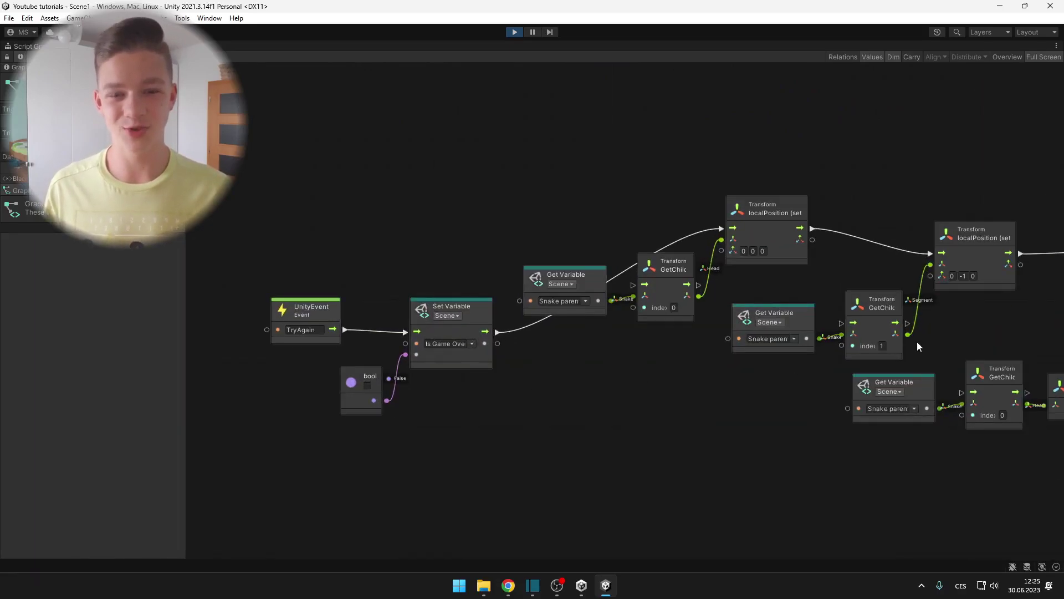
pyautogui.moveTo(917, 340); pyautogui.dragTo(623, 341, button='middle')
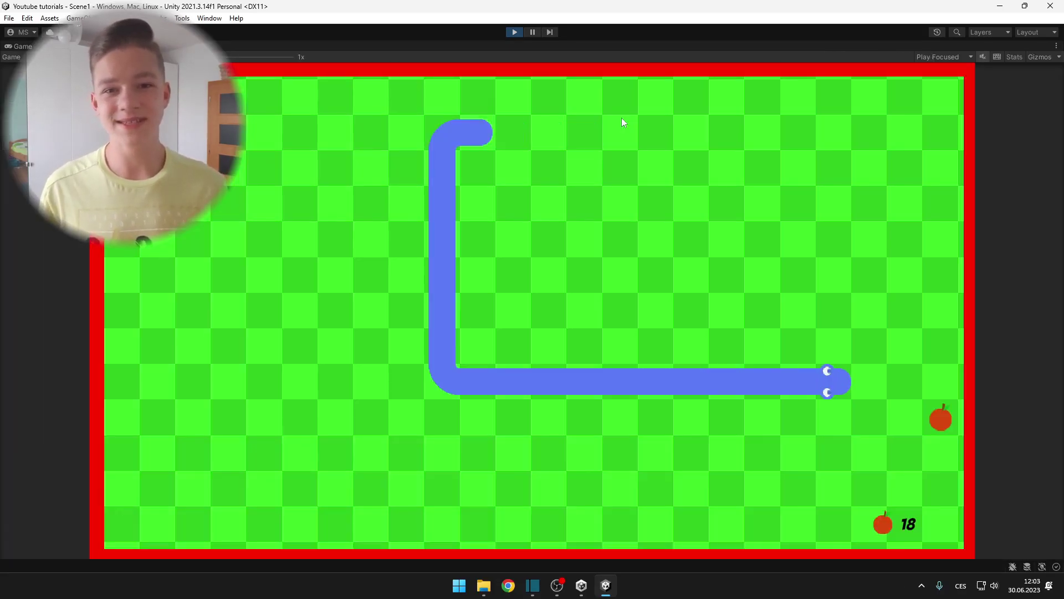
# - Keep steering the snake down, left and up onto more apples
pyautogui.press('Down')
pyautogui.press('Left')
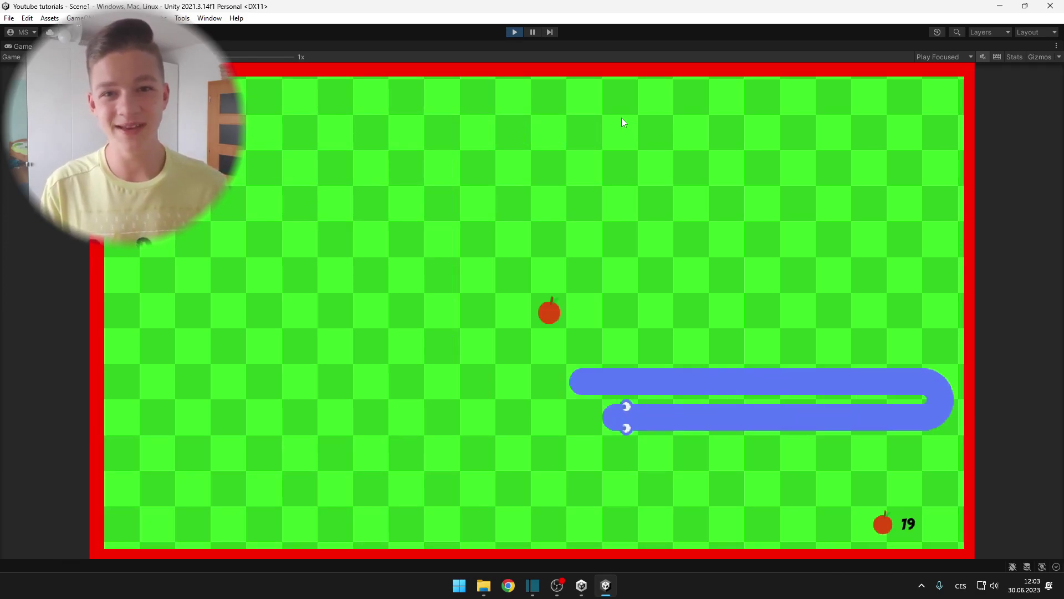
pyautogui.press('Up')
pyautogui.press('Left')
pyautogui.press('Up')
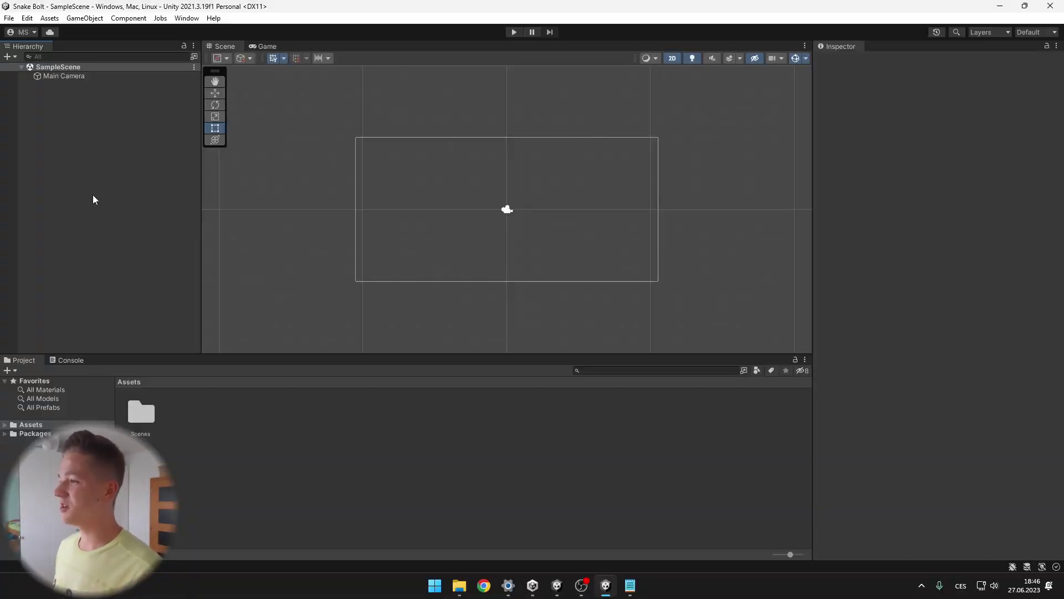
# - Create an empty GameObject from the Hierarchy menu and name it Snake
pyautogui.rightClick(79, 167)
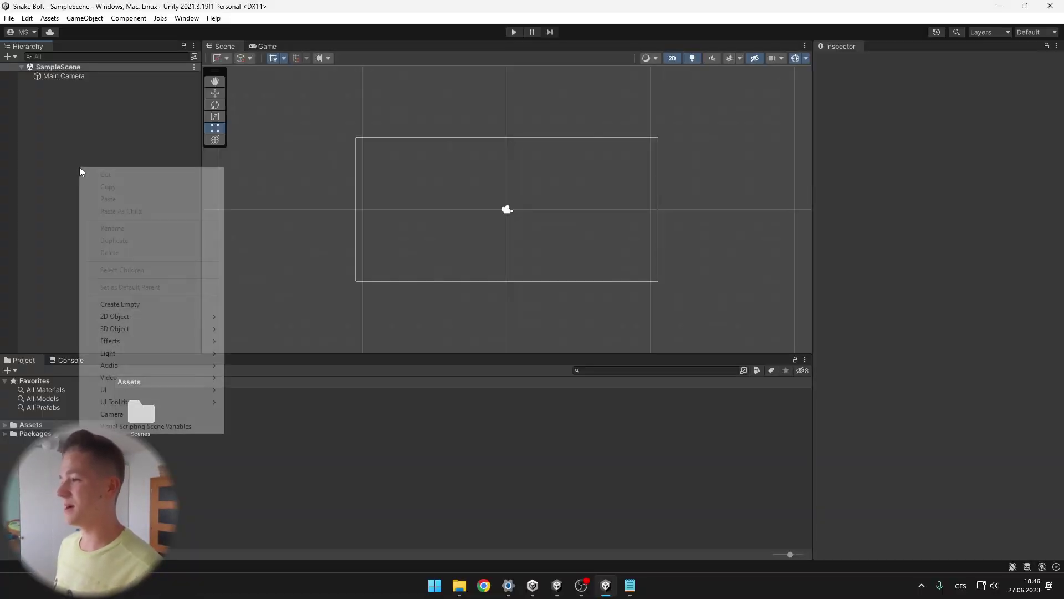
pyautogui.click(127, 306)
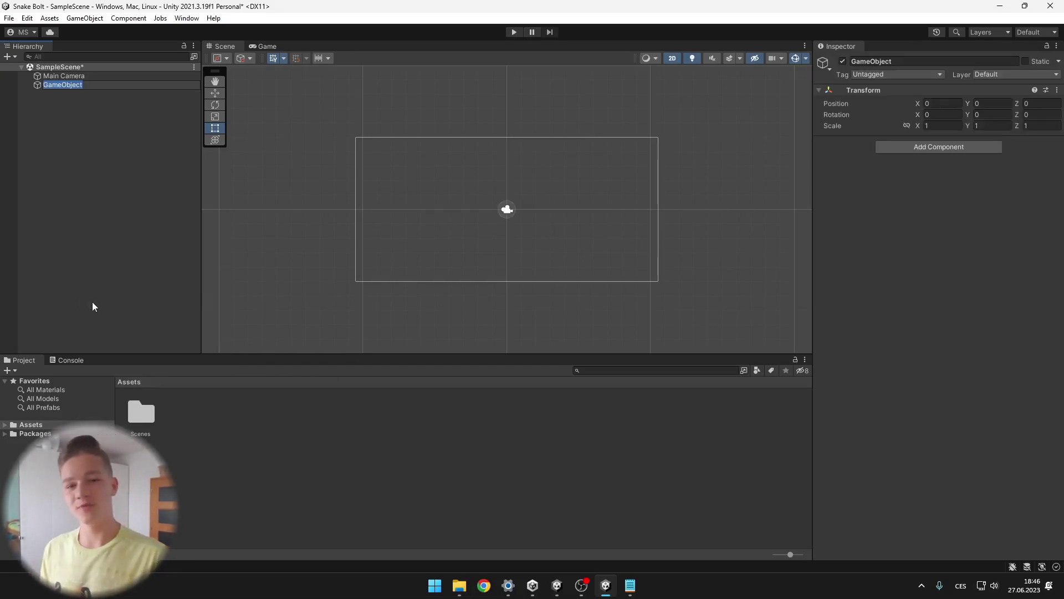
pyautogui.write('Snake')
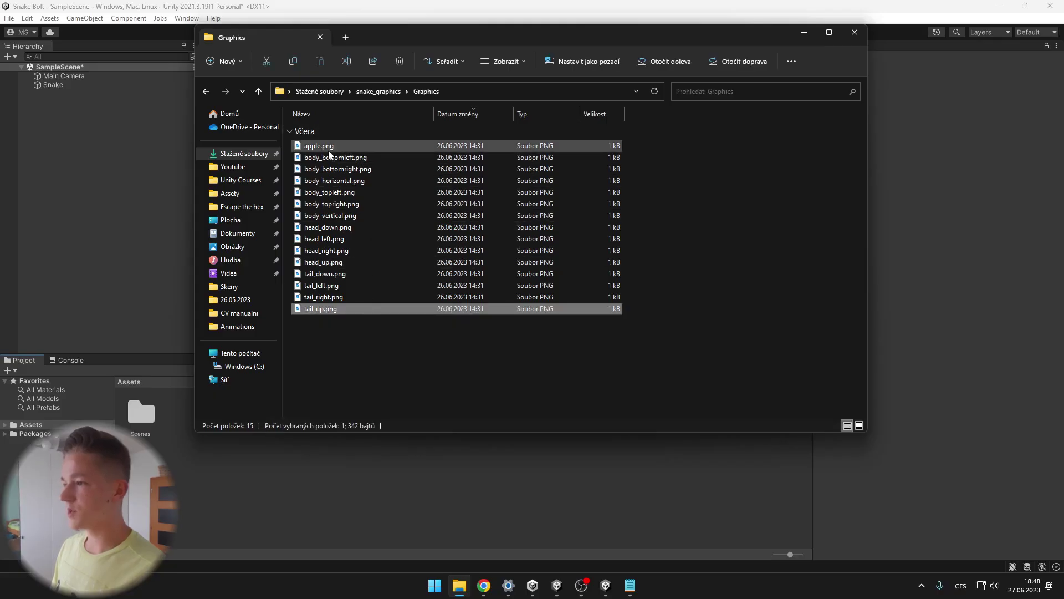
# - Select all 15 snake PNGs in Explorer and drag them into Unity's Assets panel
pyautogui.hotkey('ctrl', 'a')
pyautogui.moveTo(321, 148); pyautogui.dragTo(354, 476)
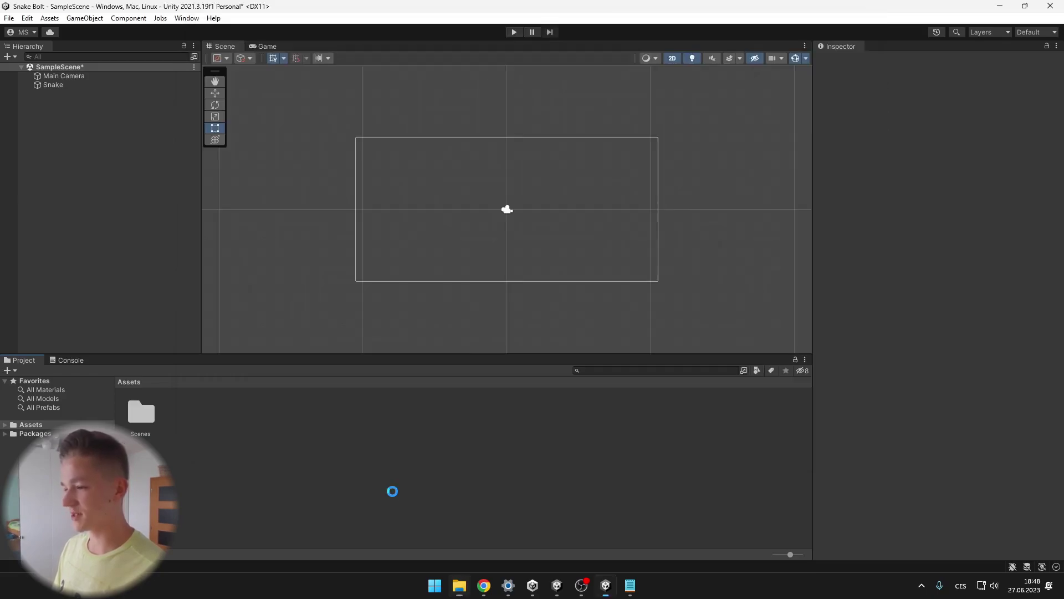
# - Create a new folder in Assets named Scripts
pyautogui.rightClick(414, 483)
pyautogui.moveTo(480, 190)
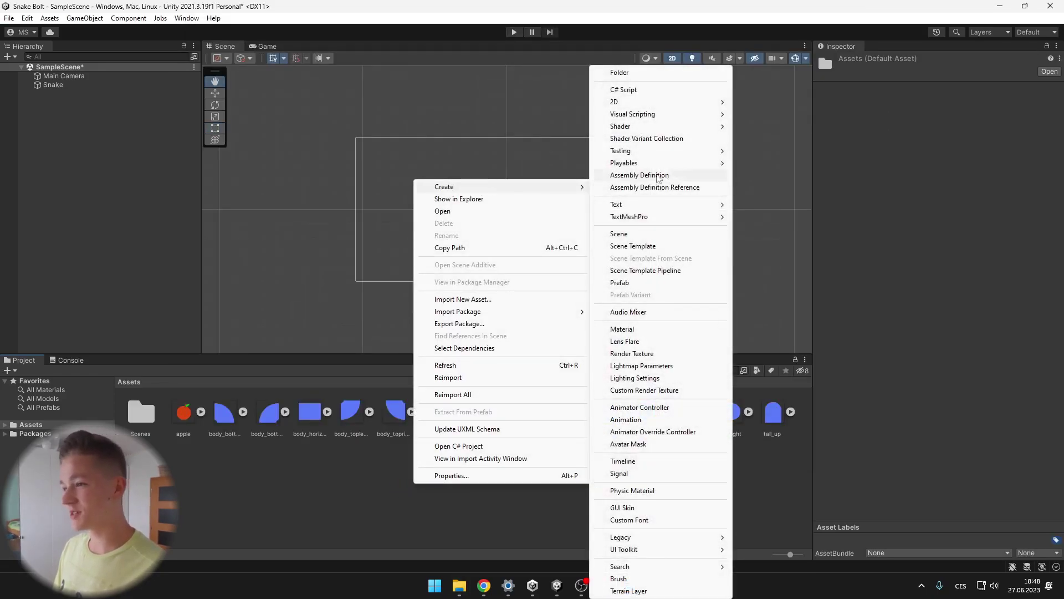
pyautogui.click(640, 74)
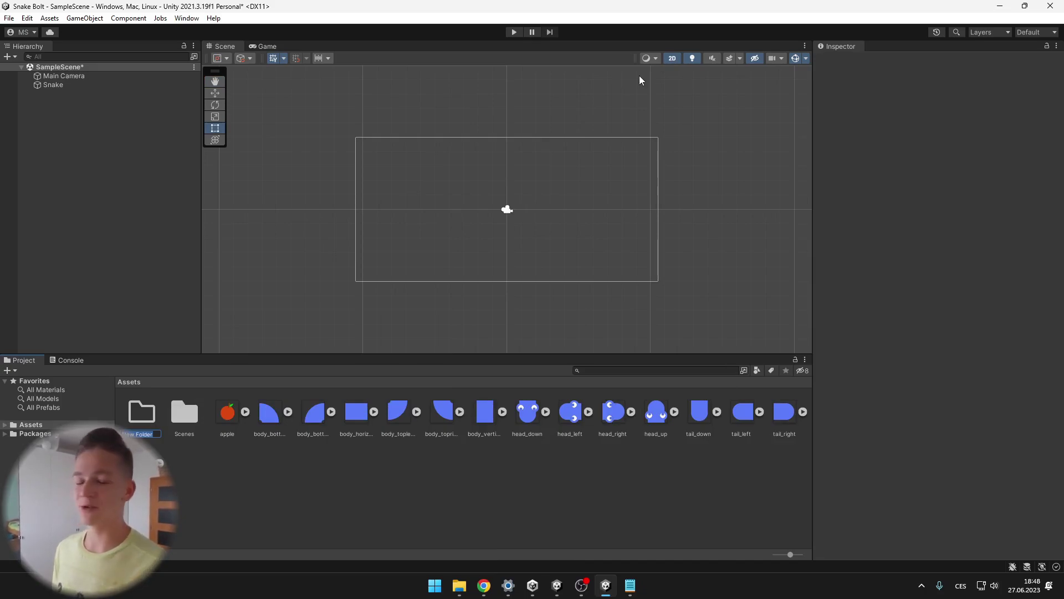
pyautogui.write('Scripts')
pyautogui.press('Return')
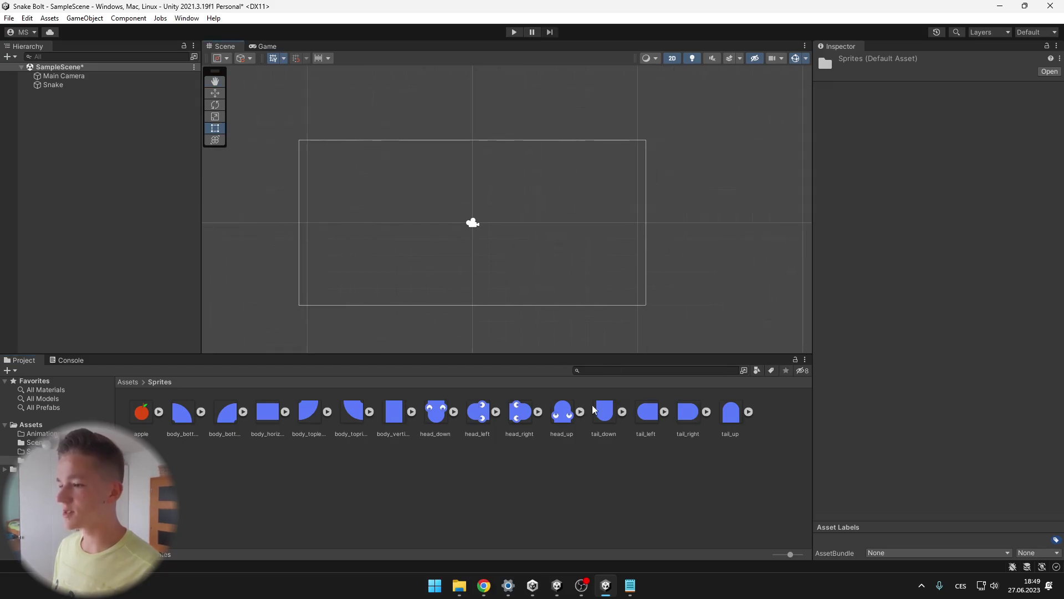
# - Place the head_up sprite in the Scene at position X 0, Y 0
pyautogui.moveTo(566, 424); pyautogui.dragTo(483, 223)
pyautogui.scroll(3, 488, 248)
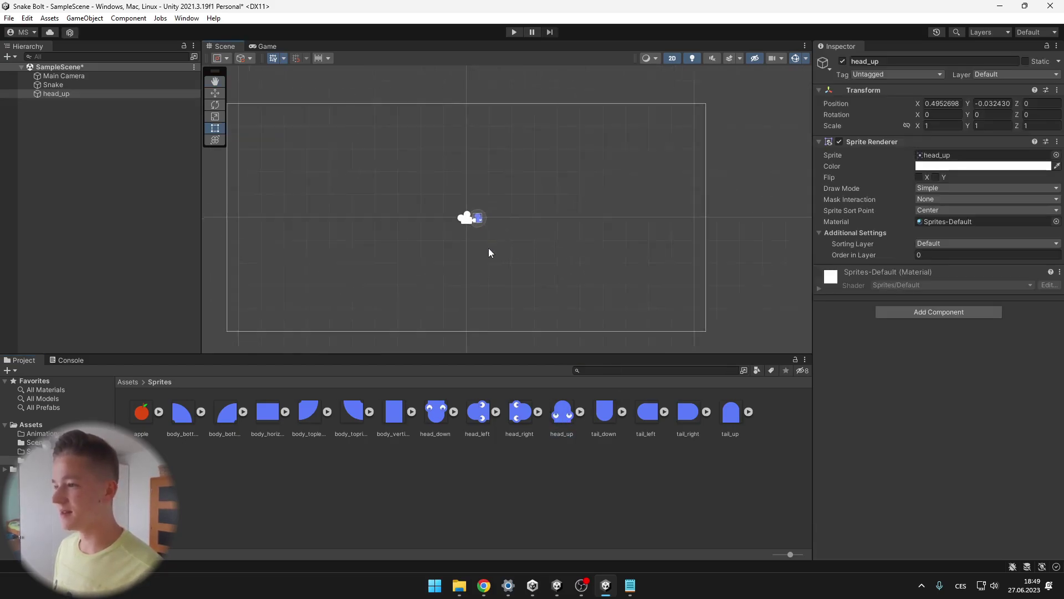
pyautogui.scroll(1, 468, 258)
pyautogui.click(942, 103)
pyautogui.write('0')
pyautogui.press('Tab')
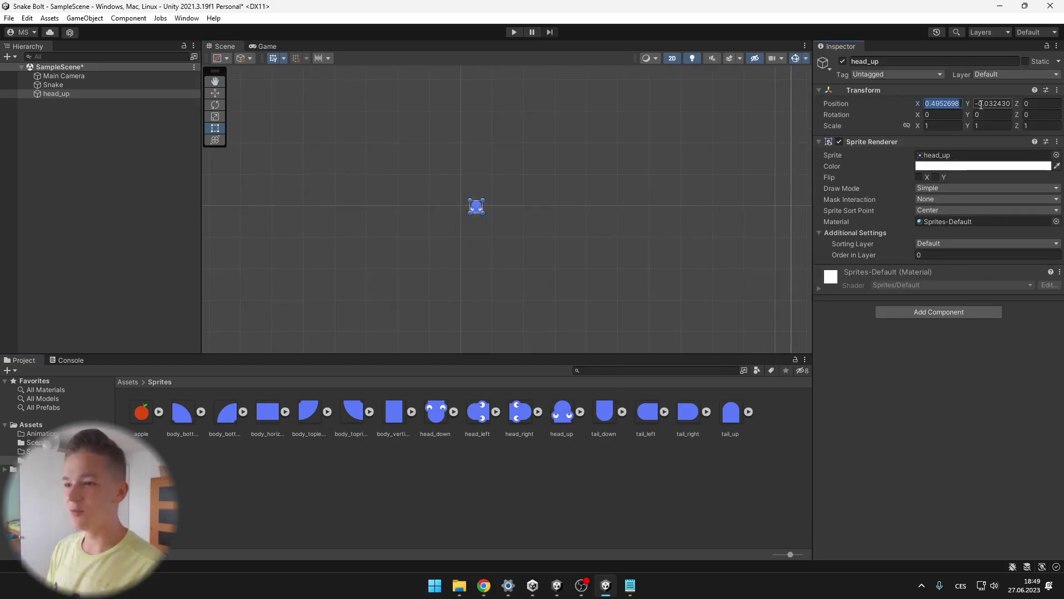
pyautogui.write('0')
pyautogui.press('Return')
# - Parent head_up under the Snake object and select it again
pyautogui.moveTo(397, 212); pyautogui.dragTo(468, 245, button='middle')
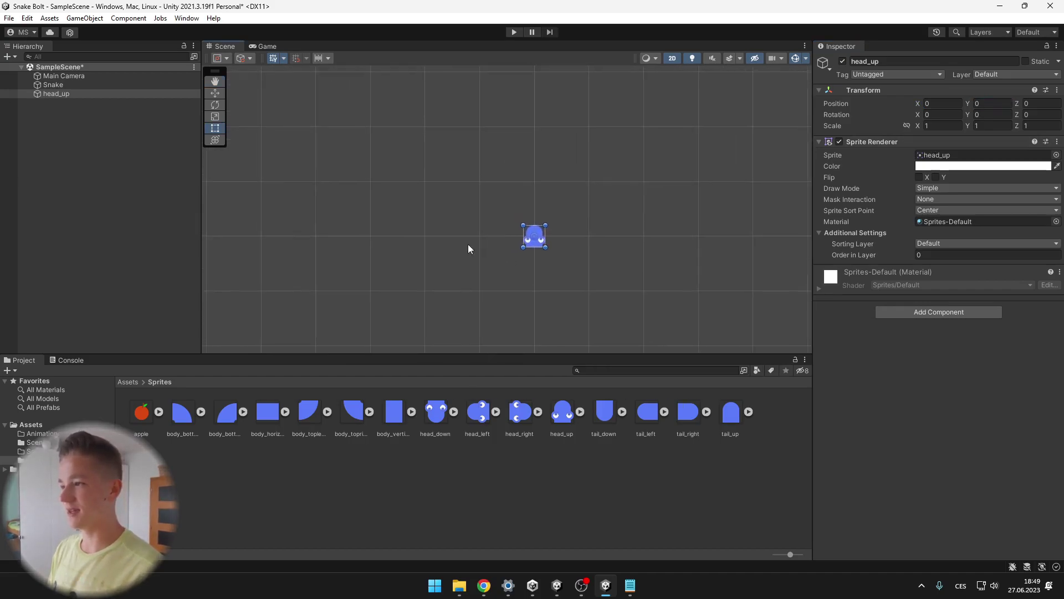
pyautogui.moveTo(53, 92); pyautogui.dragTo(55, 85)
pyautogui.click(55, 85)
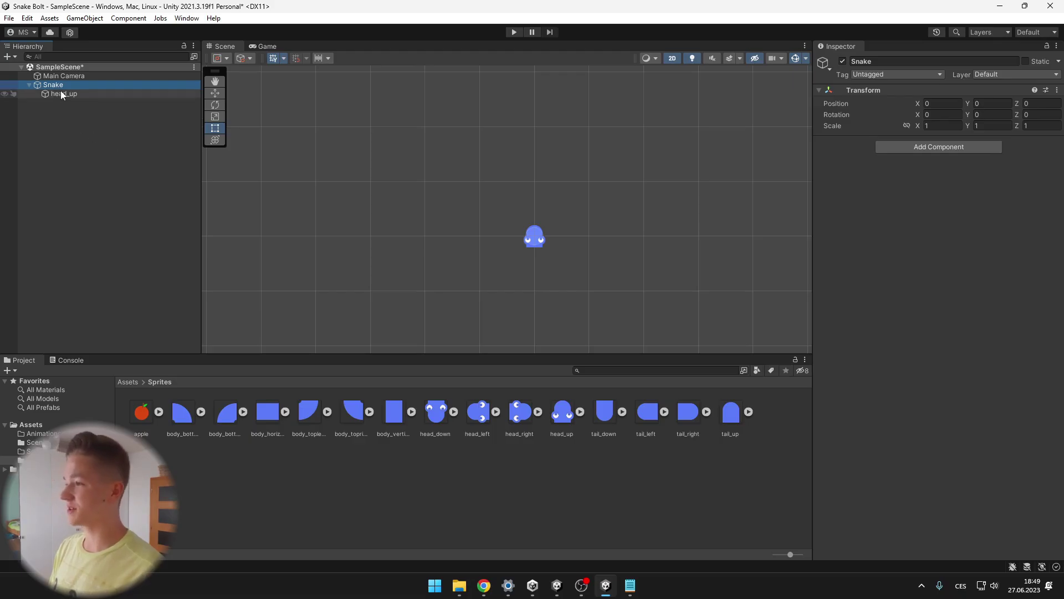
pyautogui.click(61, 93)
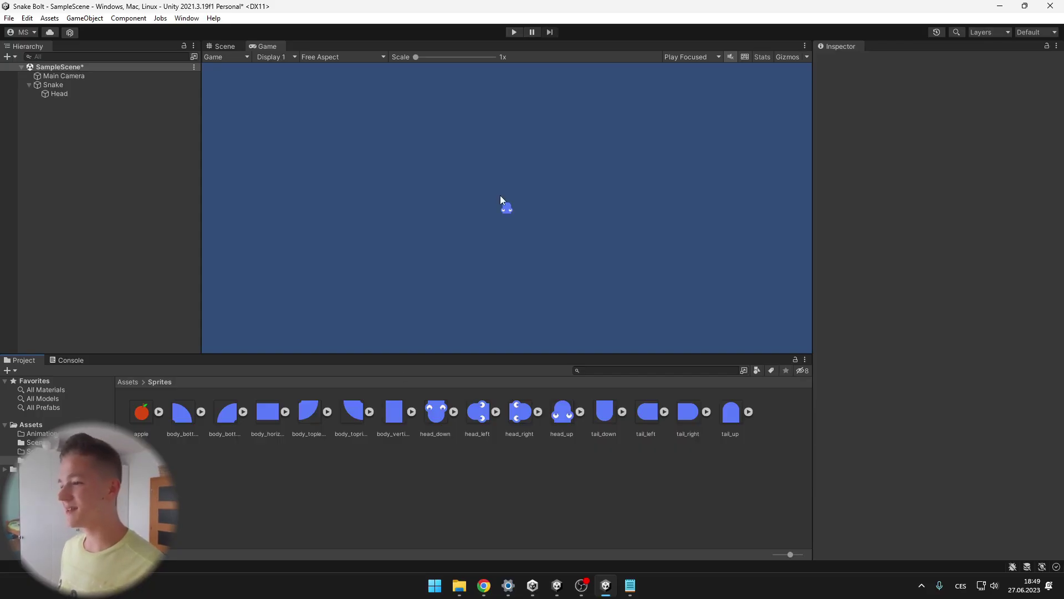
# - Give all 15 sprites 40 pixels per unit, Point (no filter), no compression, and apply
pyautogui.click(142, 413)
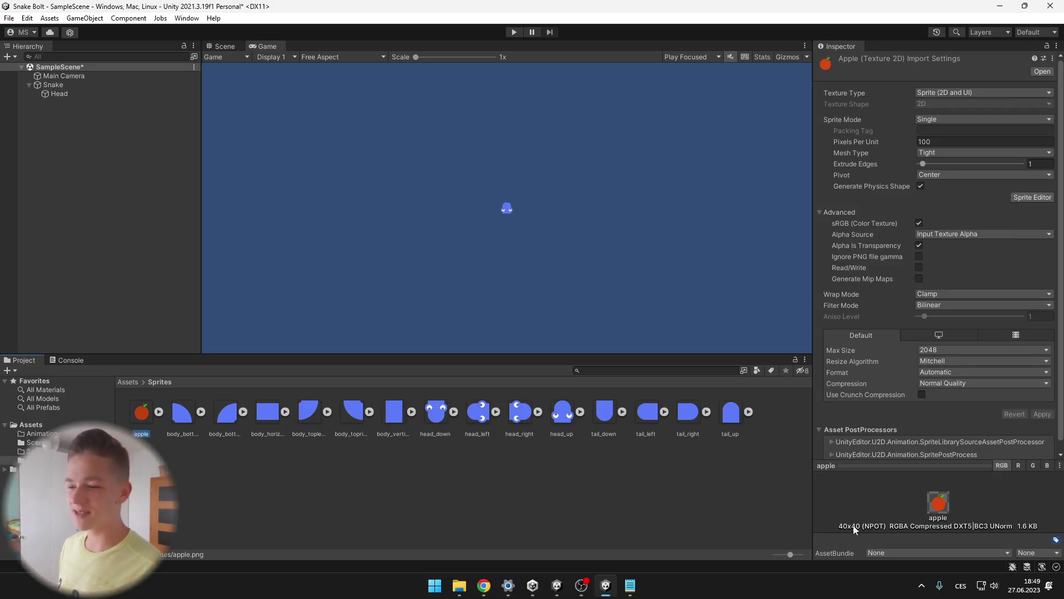
pyautogui.keyDown('shift'); pyautogui.click(729, 416); pyautogui.keyUp('shift')
pyautogui.click(943, 141)
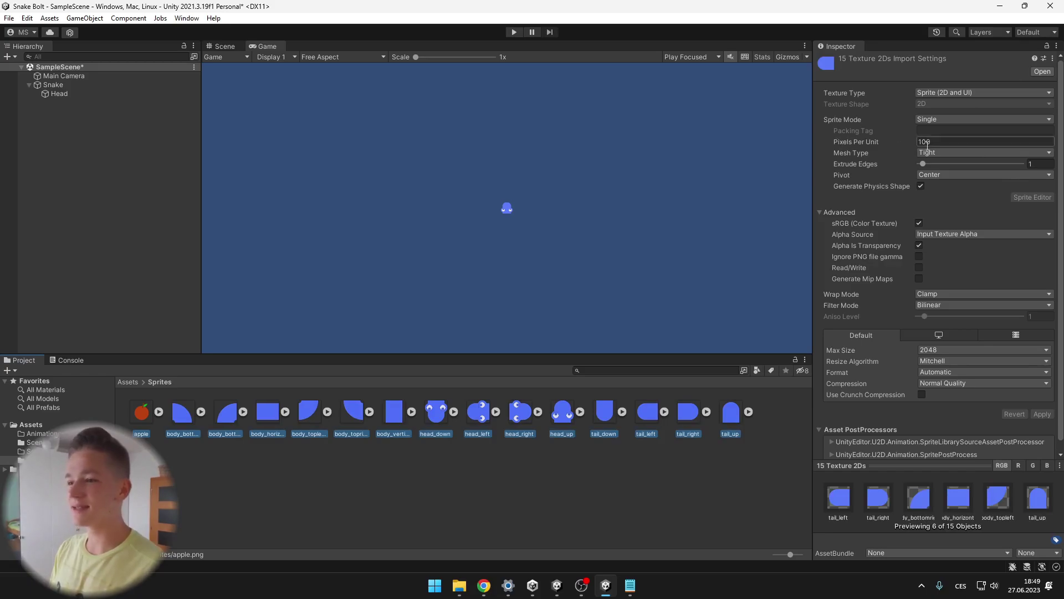
pyautogui.write('40')
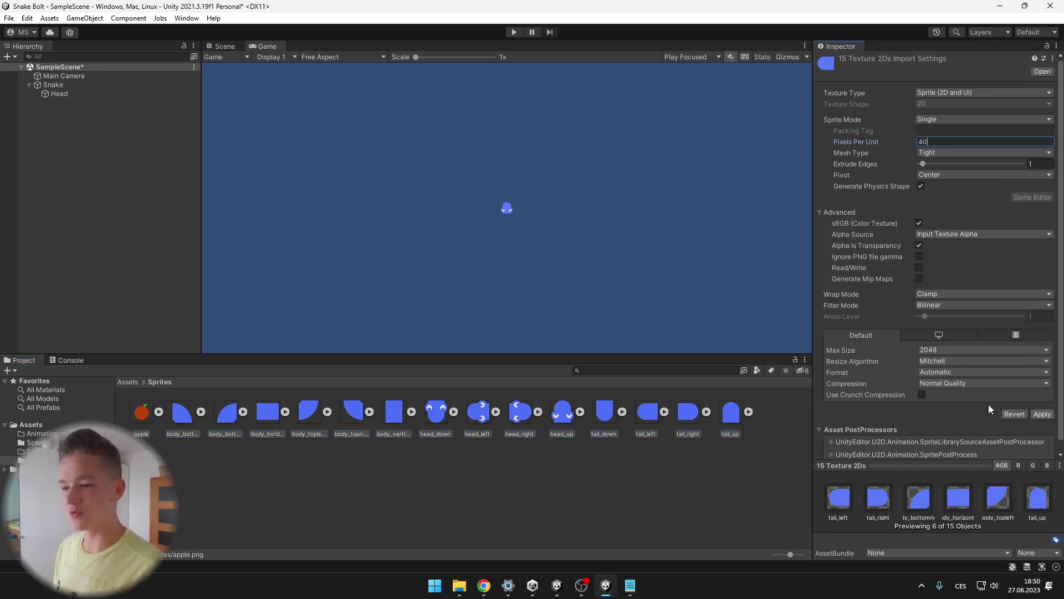
pyautogui.click(856, 304)
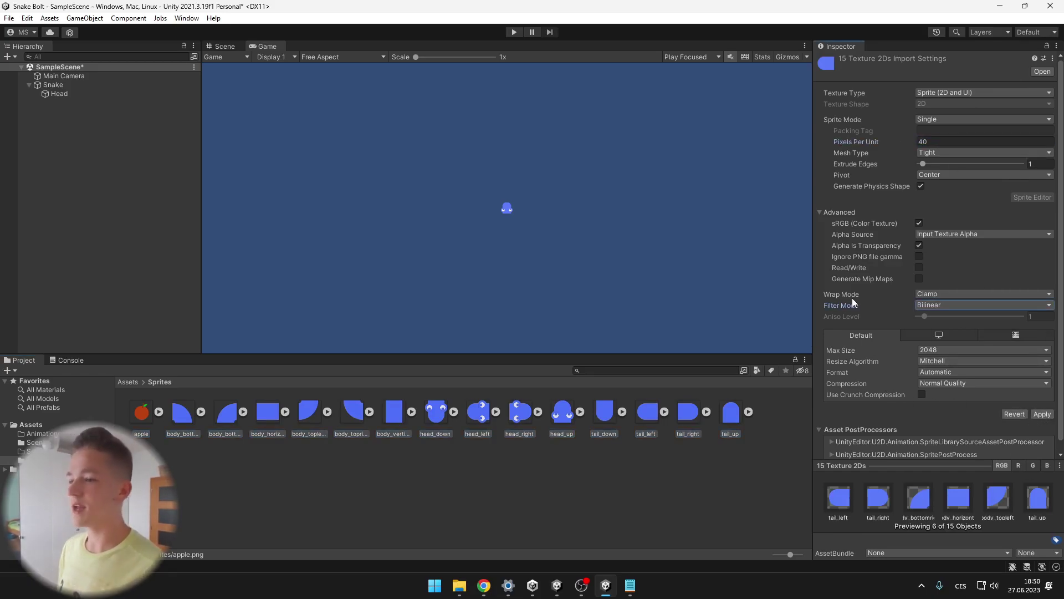
pyautogui.click(942, 304)
pyautogui.click(943, 317)
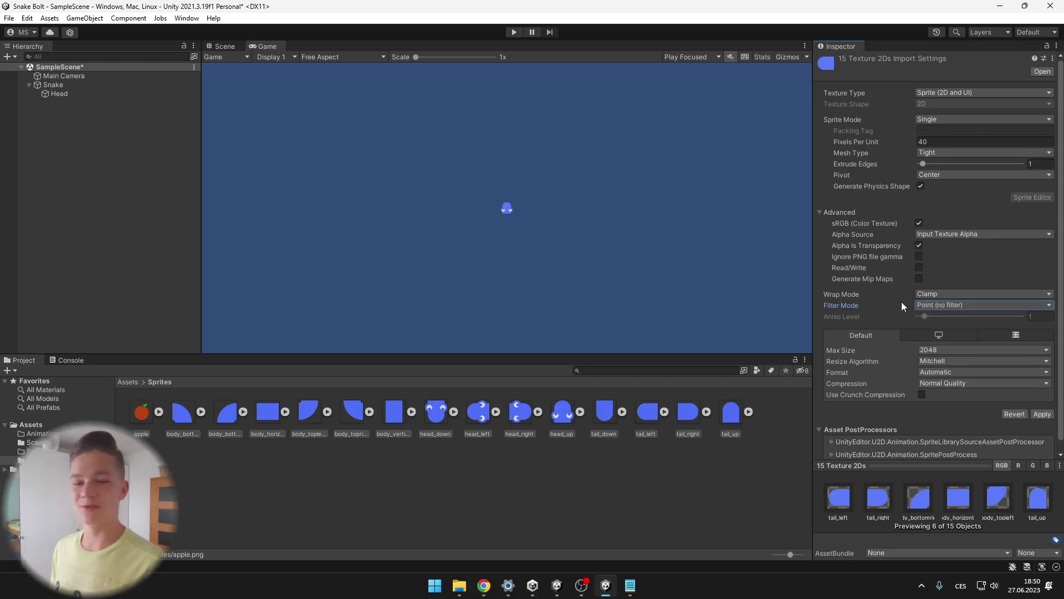
pyautogui.click(950, 383)
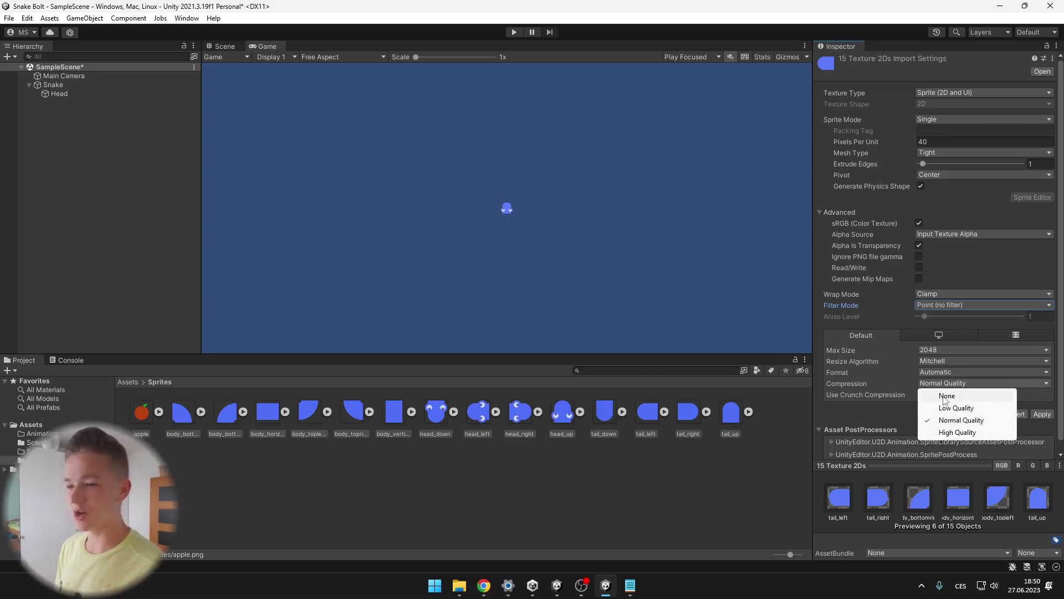
pyautogui.click(947, 396)
pyautogui.click(1049, 403)
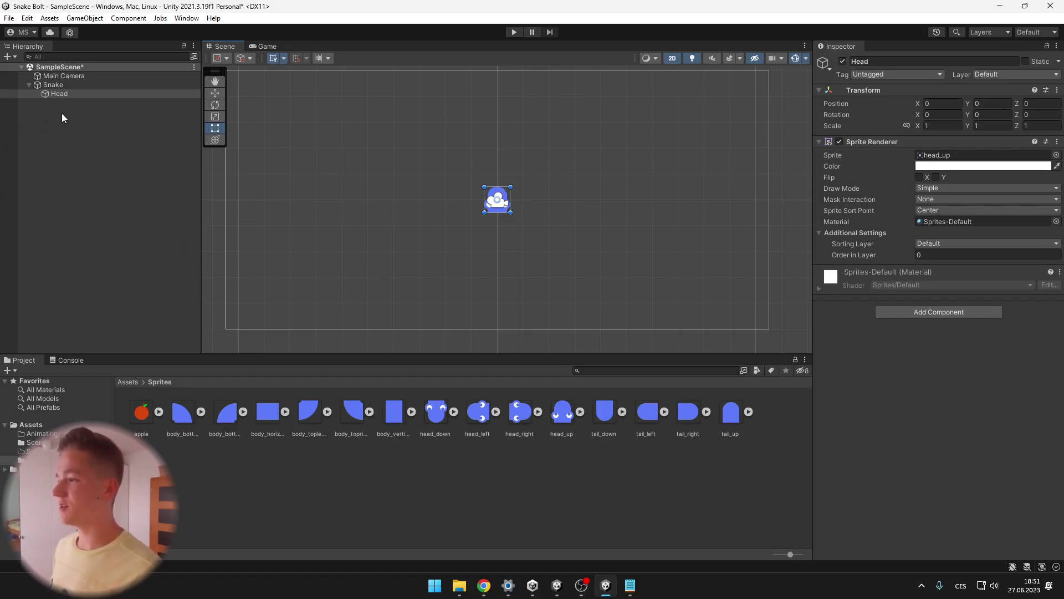
# - Add a Box Collider 2D component to the Head object
pyautogui.click(67, 94)
pyautogui.click(919, 316)
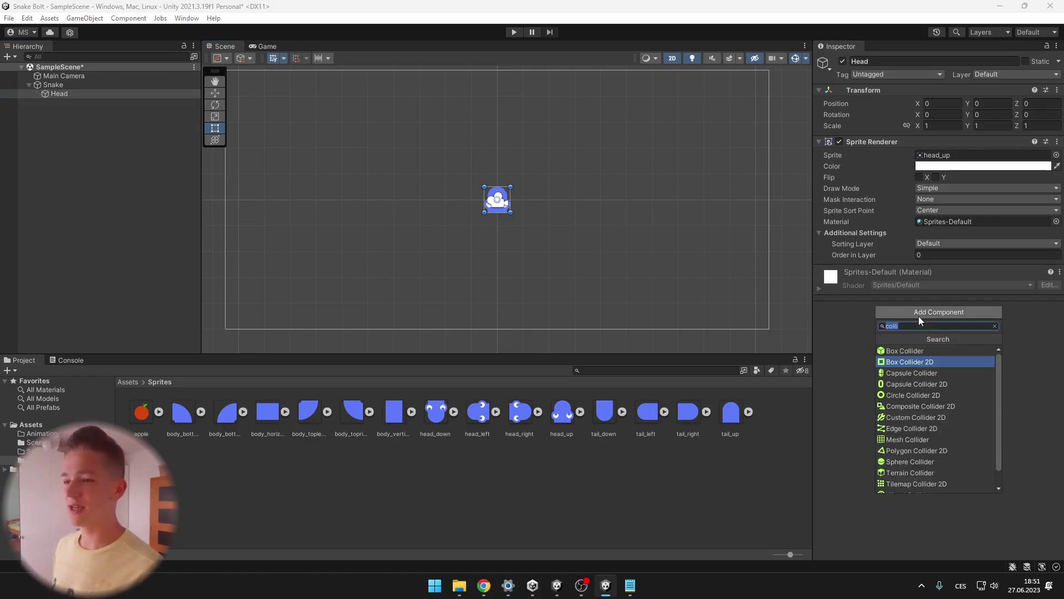
pyautogui.click(922, 361)
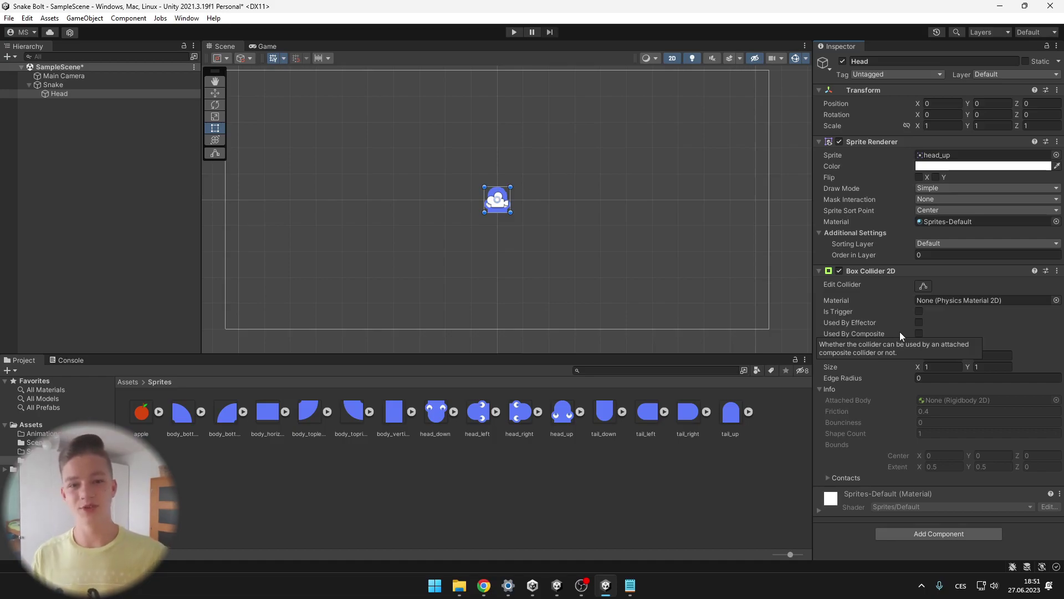
# - Search 'scri' in Add Component and add a Script Machine to Head
pyautogui.click(931, 535)
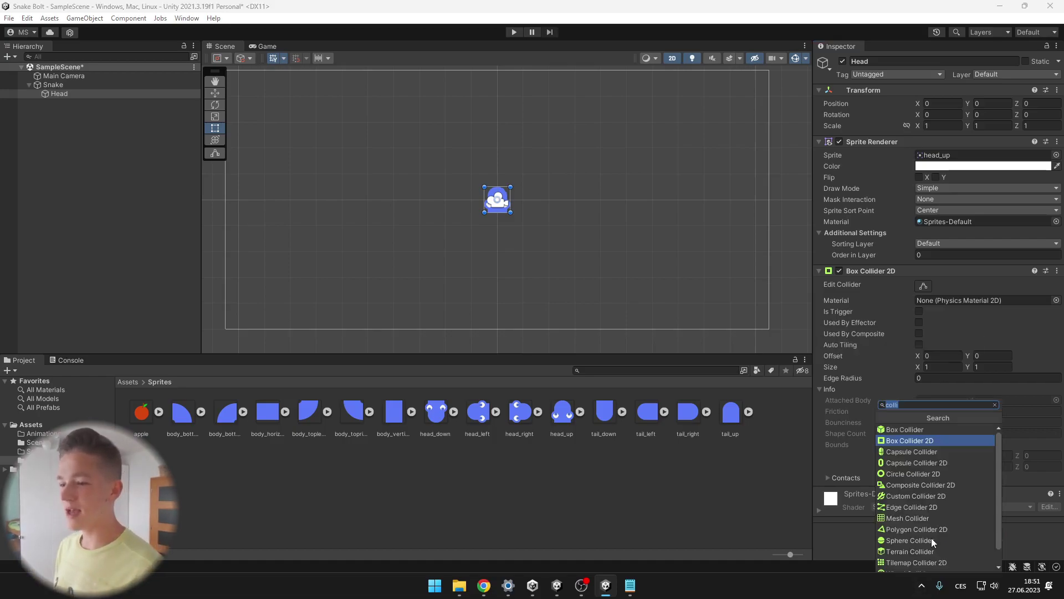
pyautogui.write('scri')
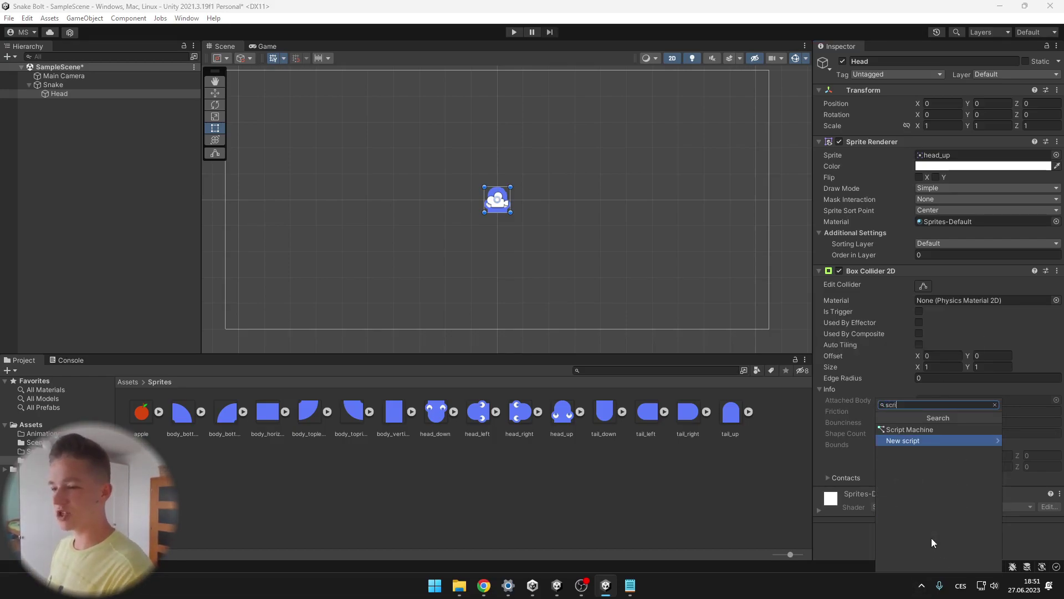
pyautogui.press('Up')
pyautogui.press('Return')
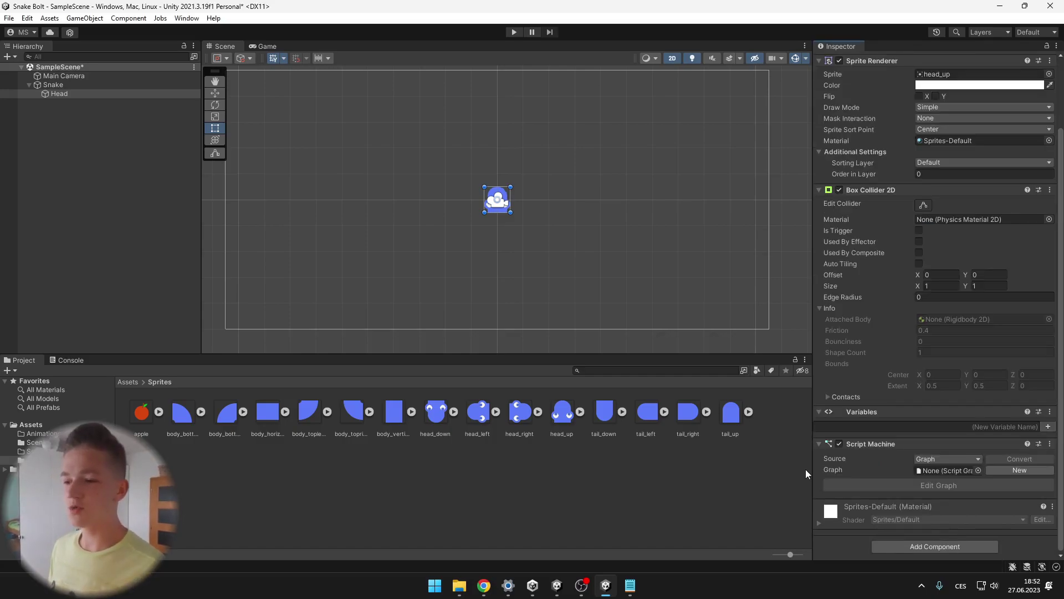
# - Create a Script Graph named Head in Assets/Scripts and save the scene
pyautogui.click(128, 382)
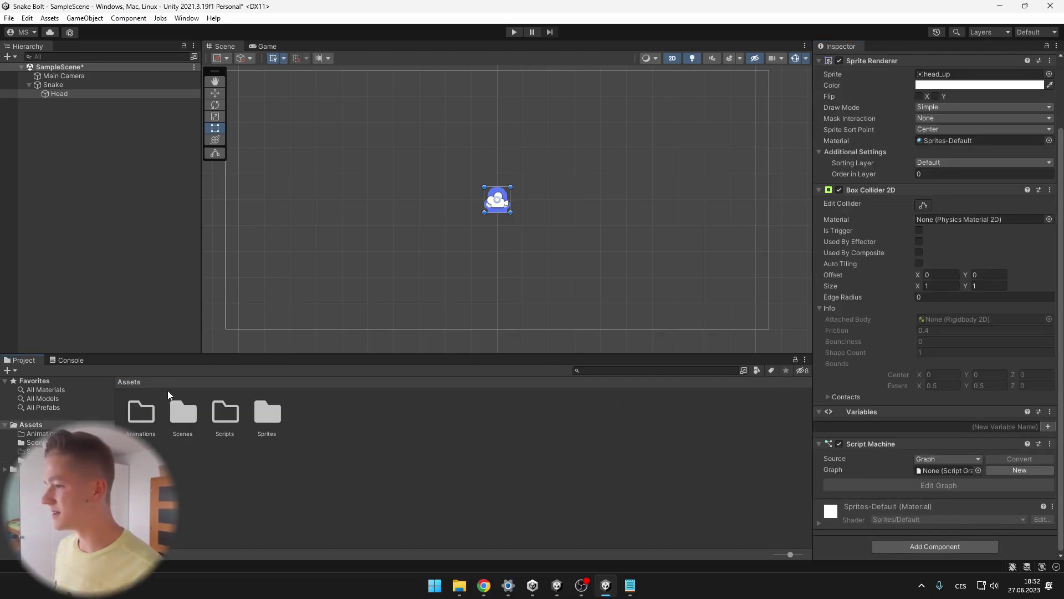
pyautogui.doubleClick(224, 420)
pyautogui.rightClick(224, 422)
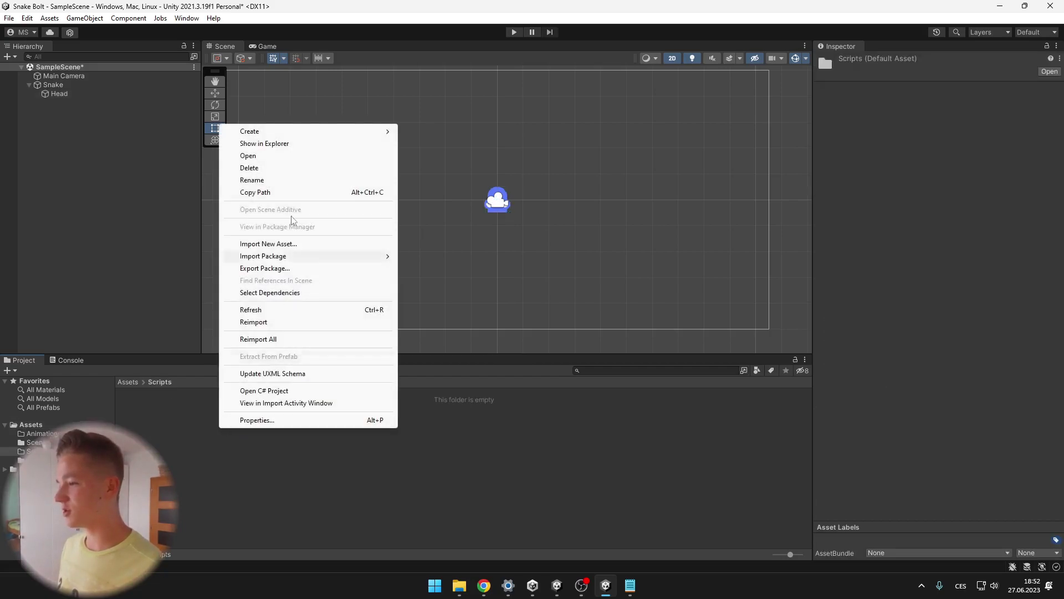
pyautogui.moveTo(266, 131)
pyautogui.moveTo(462, 114)
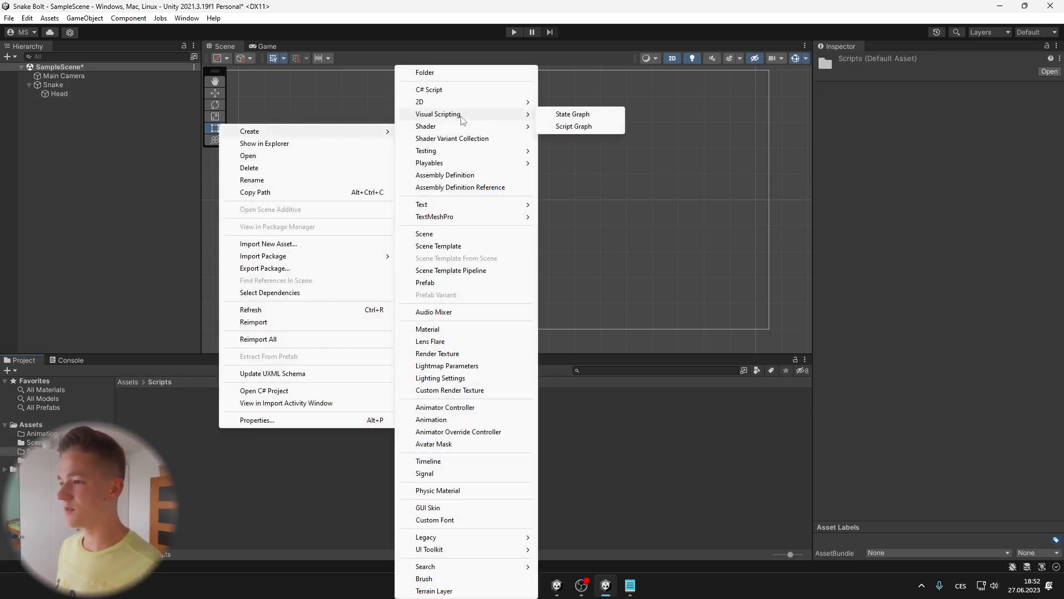
pyautogui.click(577, 126)
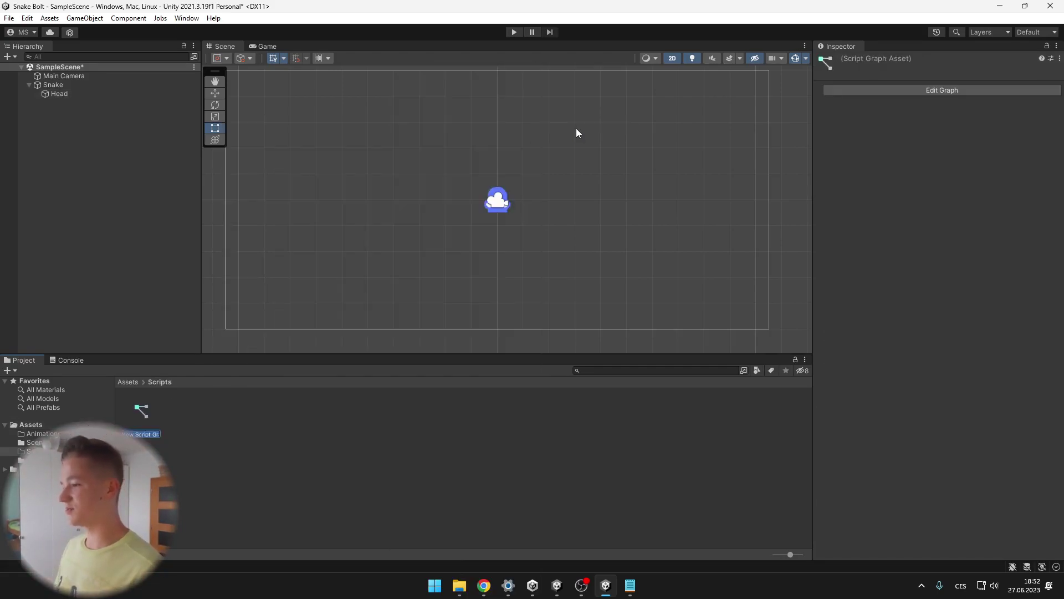
pyautogui.write('Head')
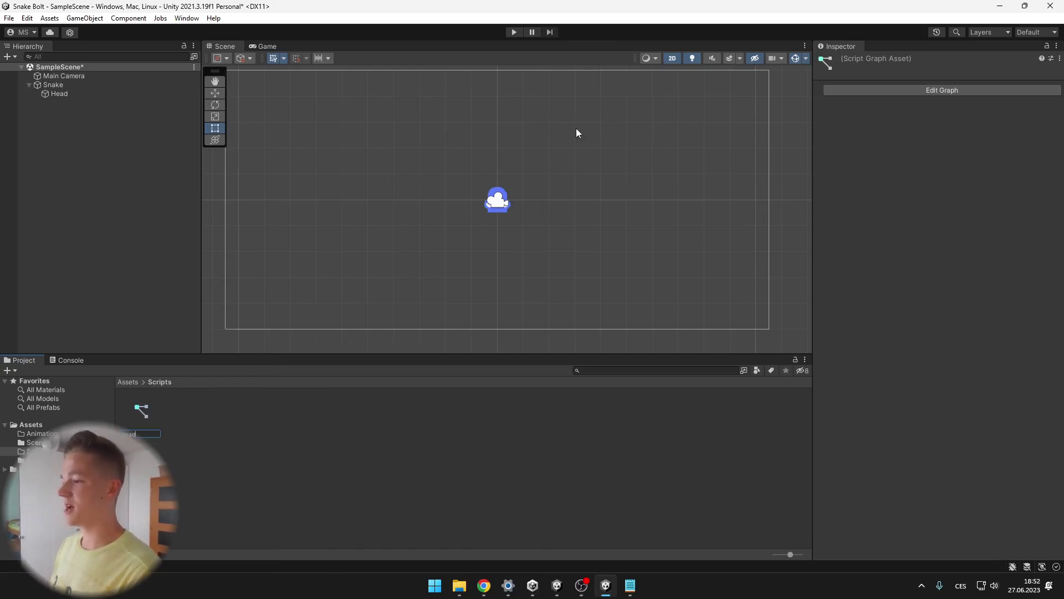
pyautogui.press('Return')
pyautogui.hotkey('ctrl', 's')
# - Assign the Head graph to the Head object's Script Machine Graph field
pyautogui.click(59, 94)
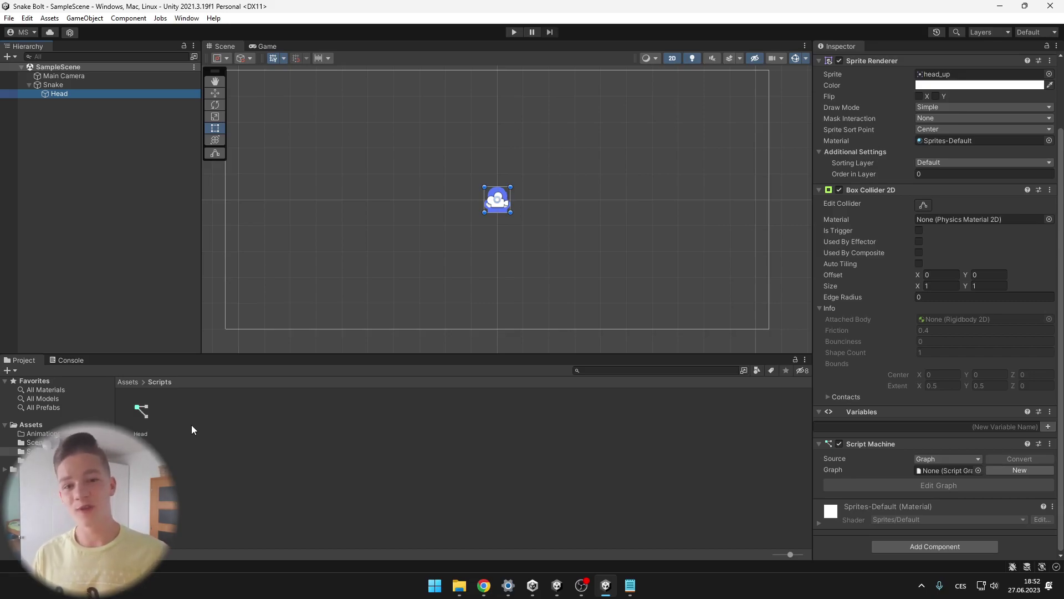
pyautogui.click(139, 426)
pyautogui.moveTo(138, 422); pyautogui.dragTo(951, 474)
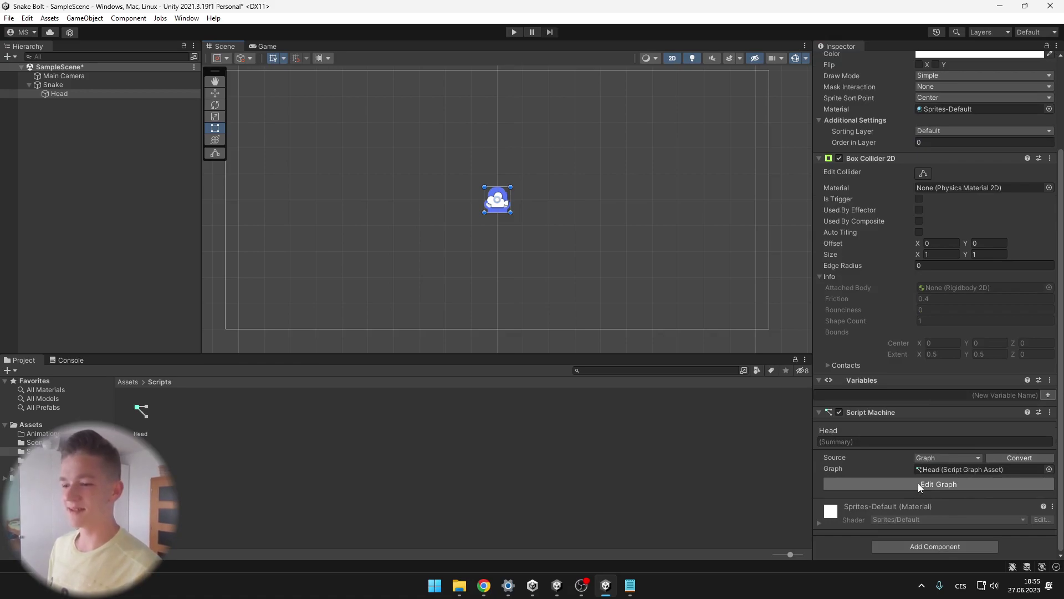
# - Open the Head graph via Edit Graph, docked and maximized in the editor
pyautogui.click(900, 483)
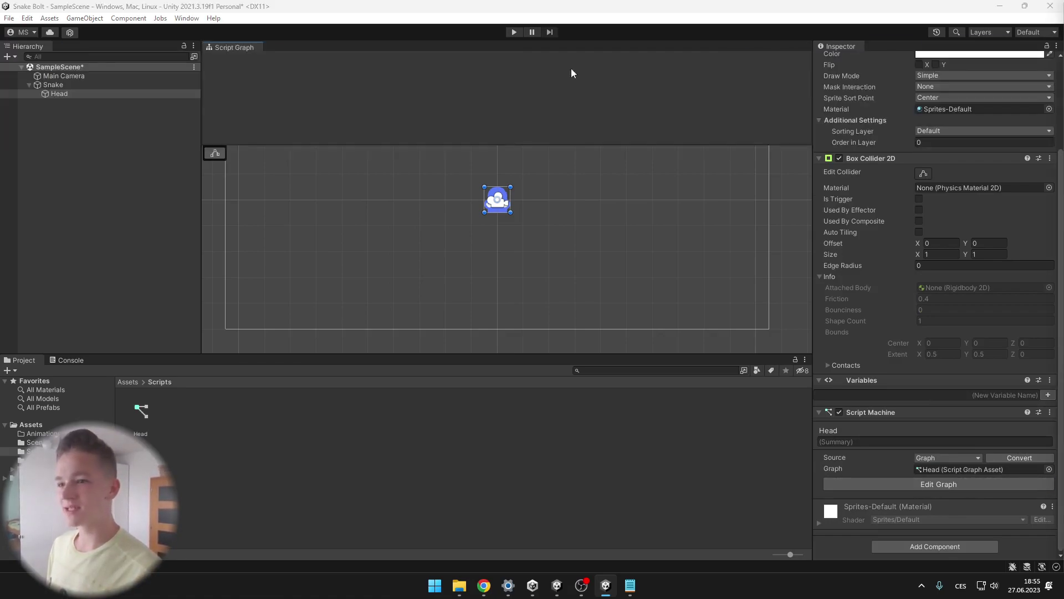
pyautogui.moveTo(571, 68); pyautogui.dragTo(399, 48)
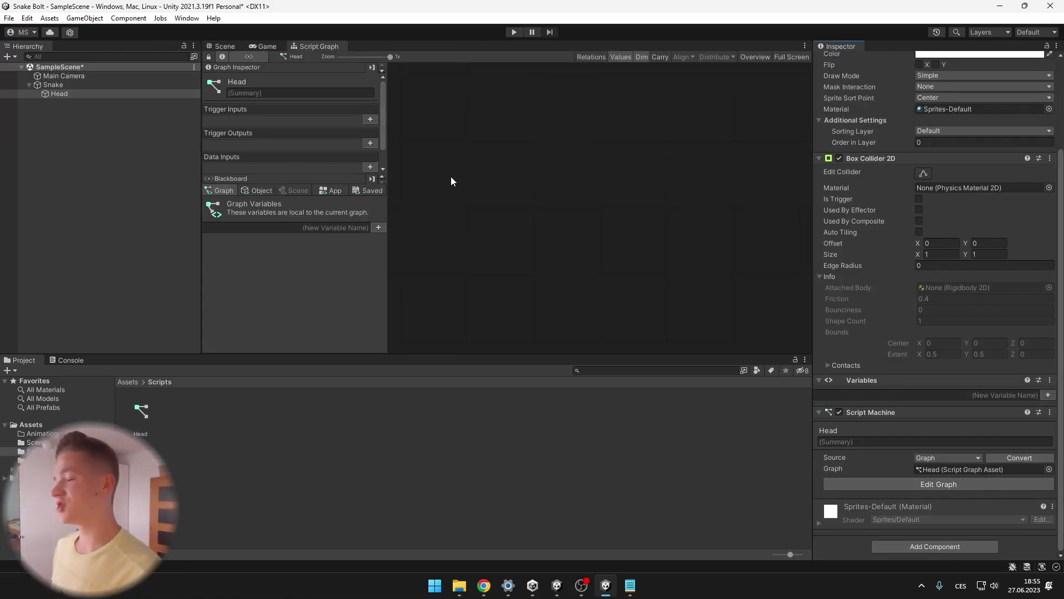
pyautogui.doubleClick(308, 47)
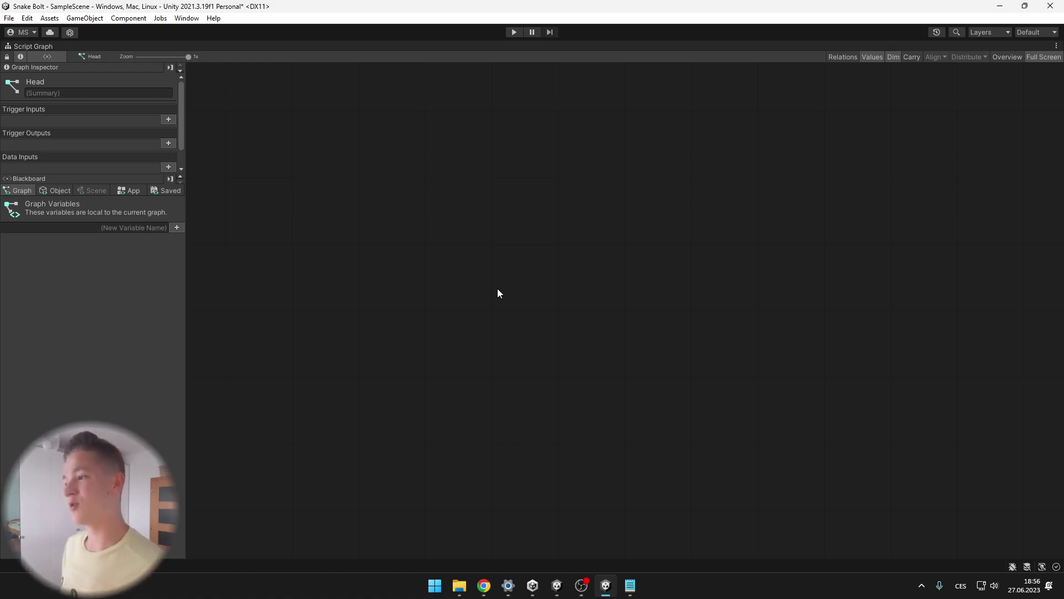
# - Add a Transform position (set) node by searching 'position set' and position it
pyautogui.rightClick(444, 262)
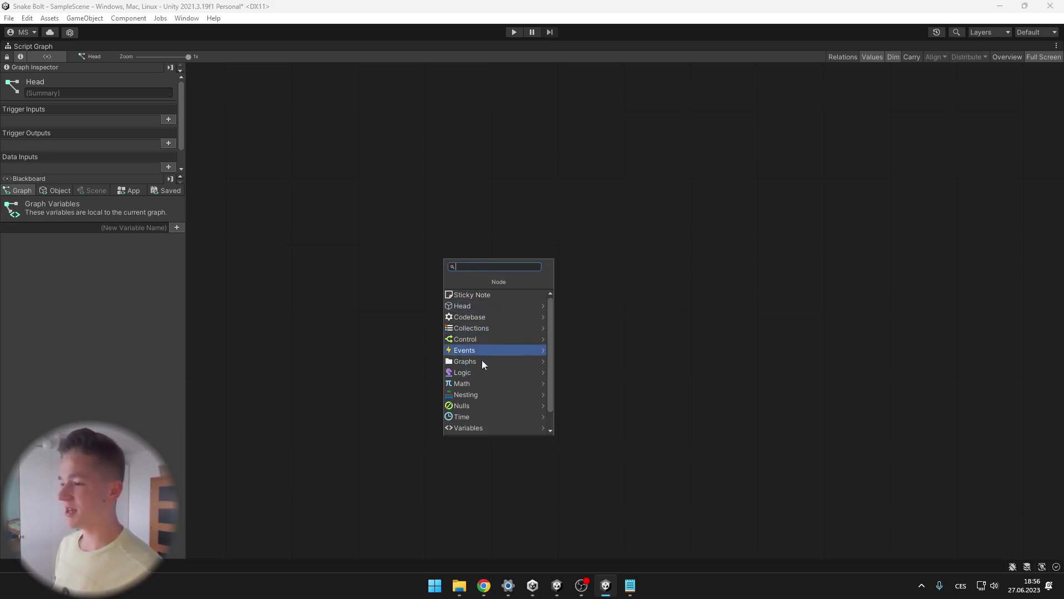
pyautogui.click(469, 340)
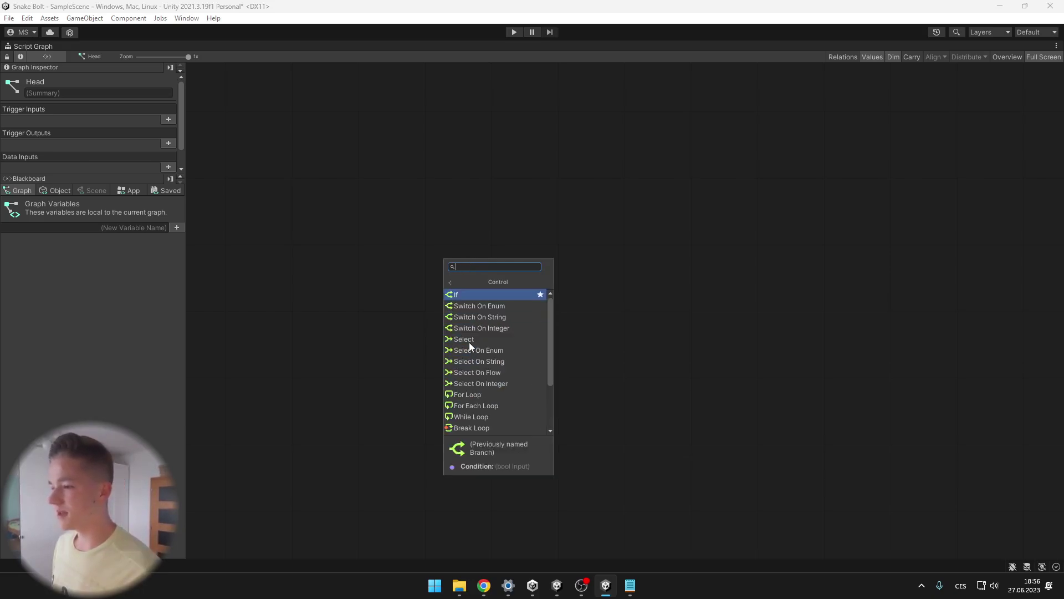
pyautogui.click(458, 284)
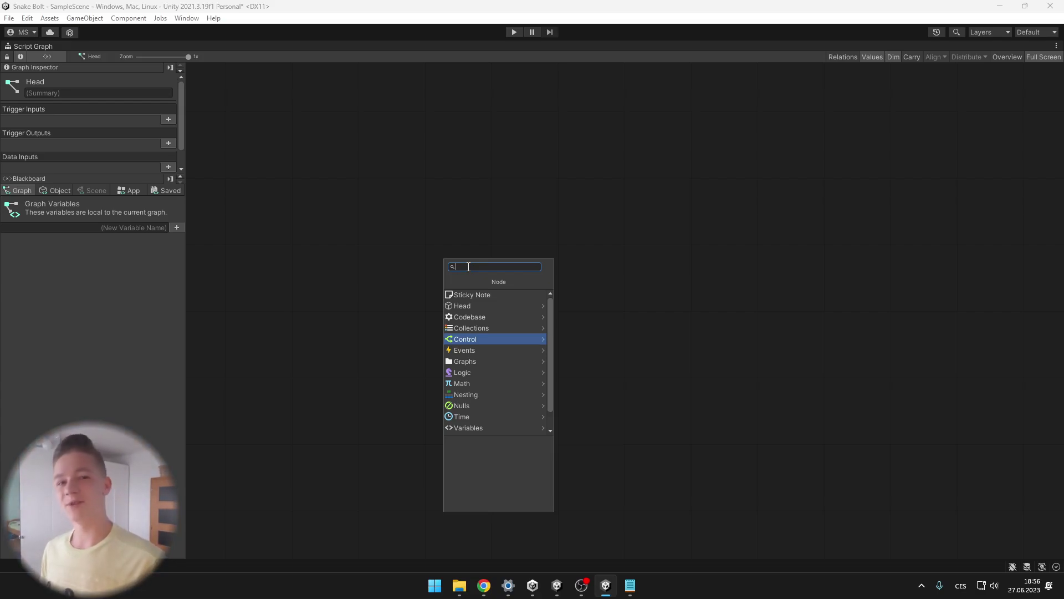
pyautogui.write('pos')
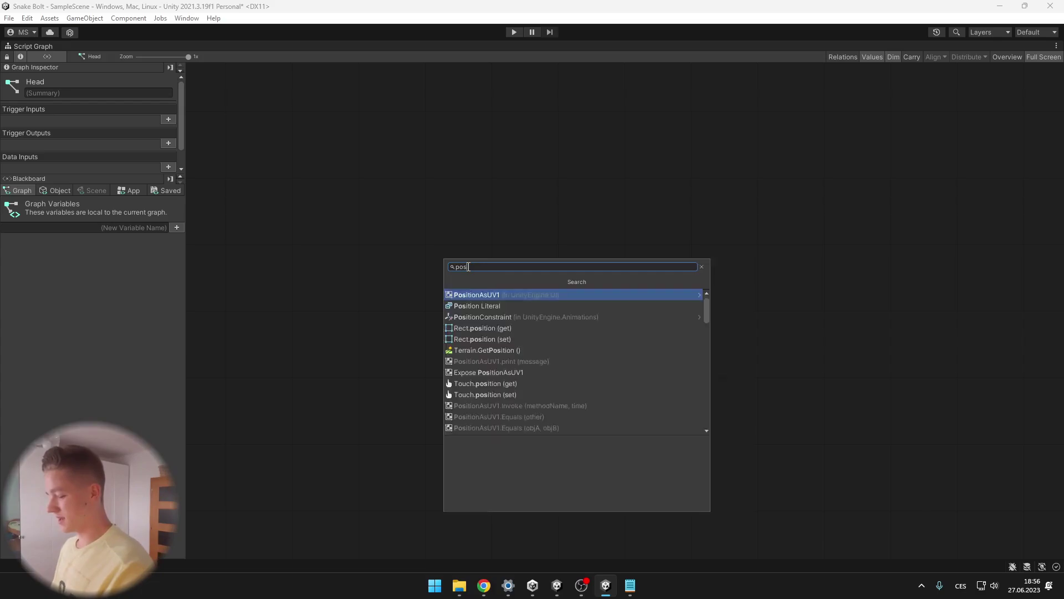
pyautogui.write('ition set')
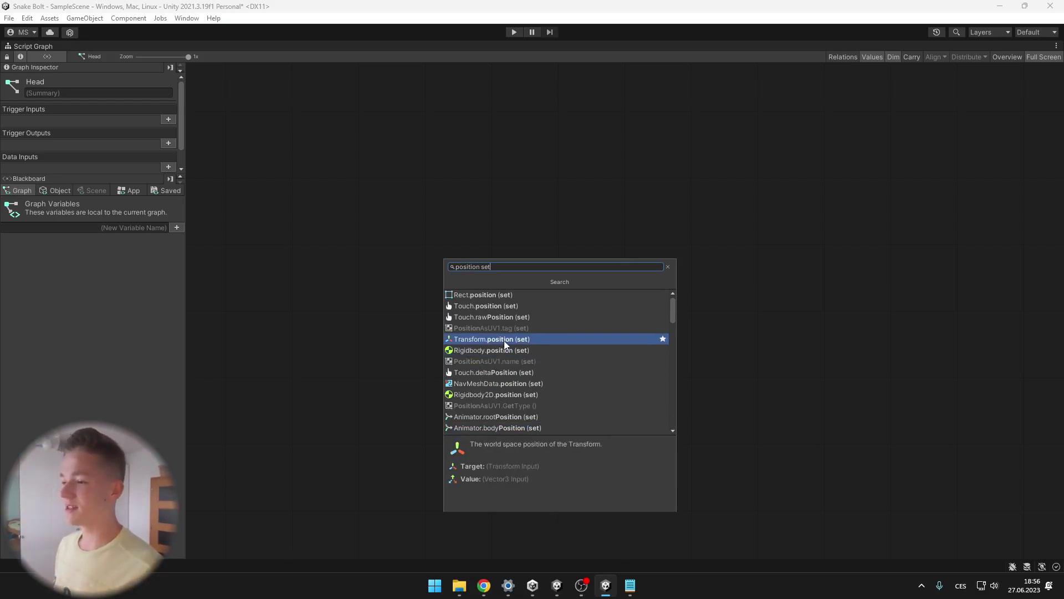
pyautogui.click(471, 339)
pyautogui.moveTo(473, 277); pyautogui.dragTo(542, 302)
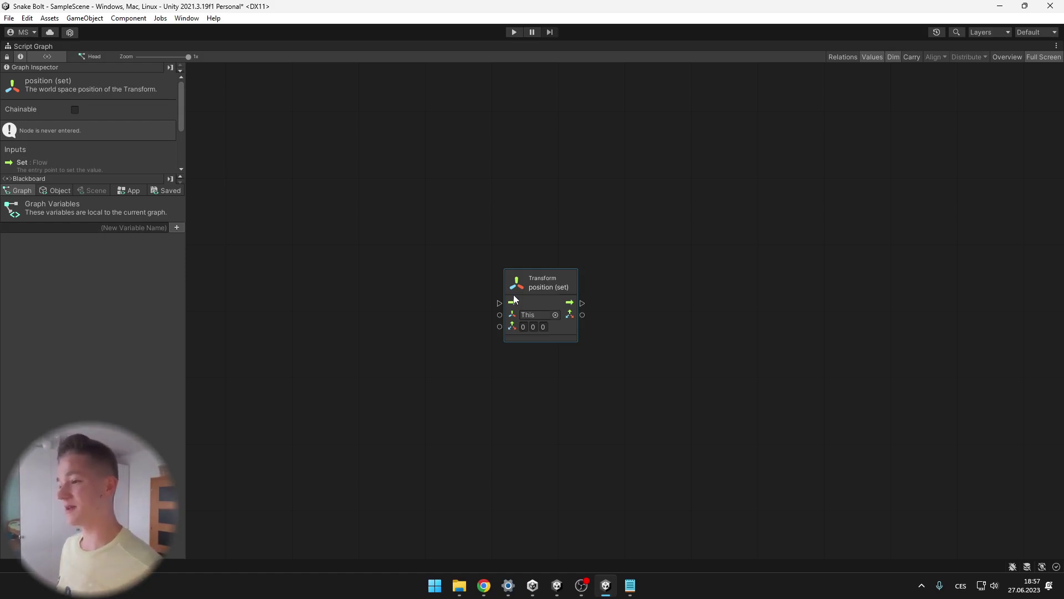
pyautogui.click(437, 330)
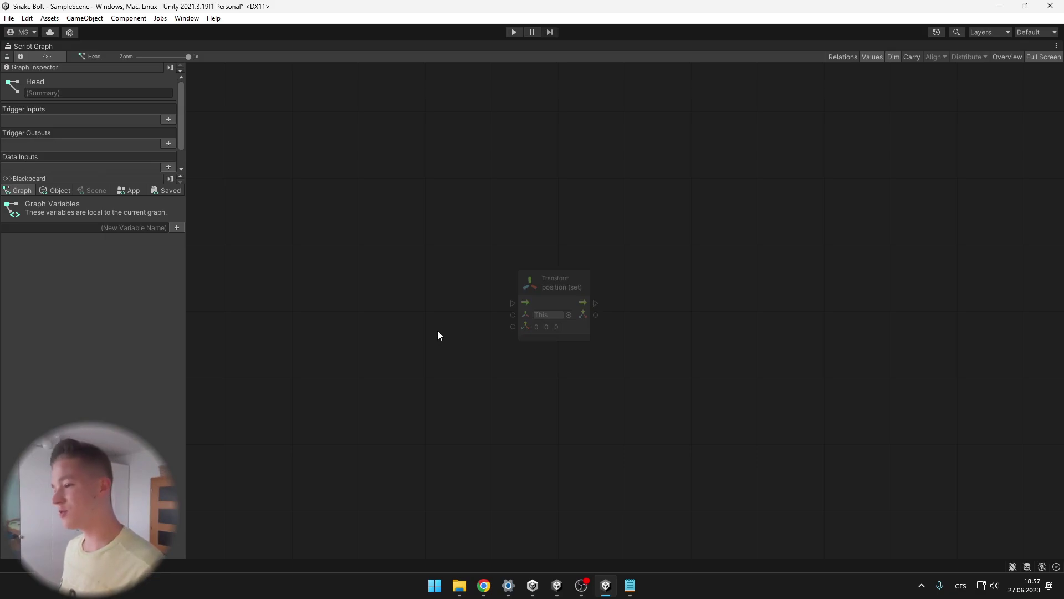
# - Add an On Update node via 'update' and wire its flow into position (set)
pyautogui.rightClick(424, 221)
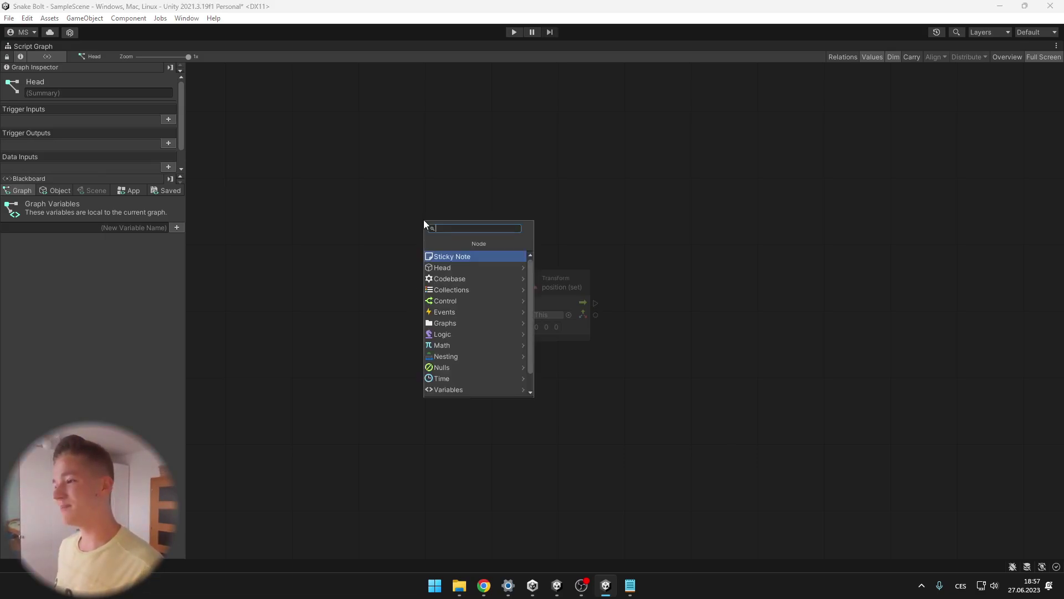
pyautogui.write('update')
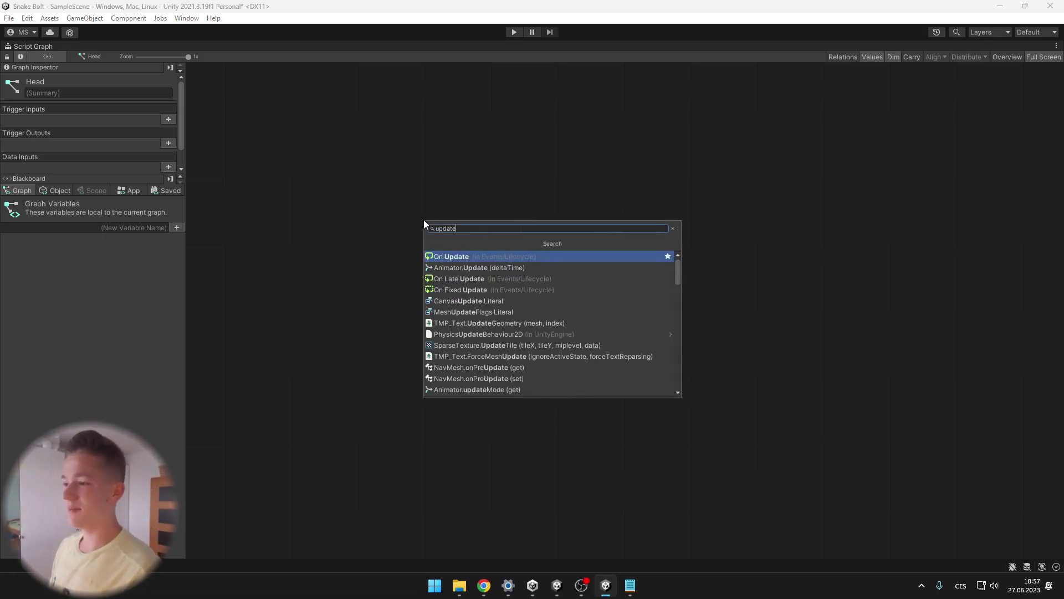
pyautogui.press('Return')
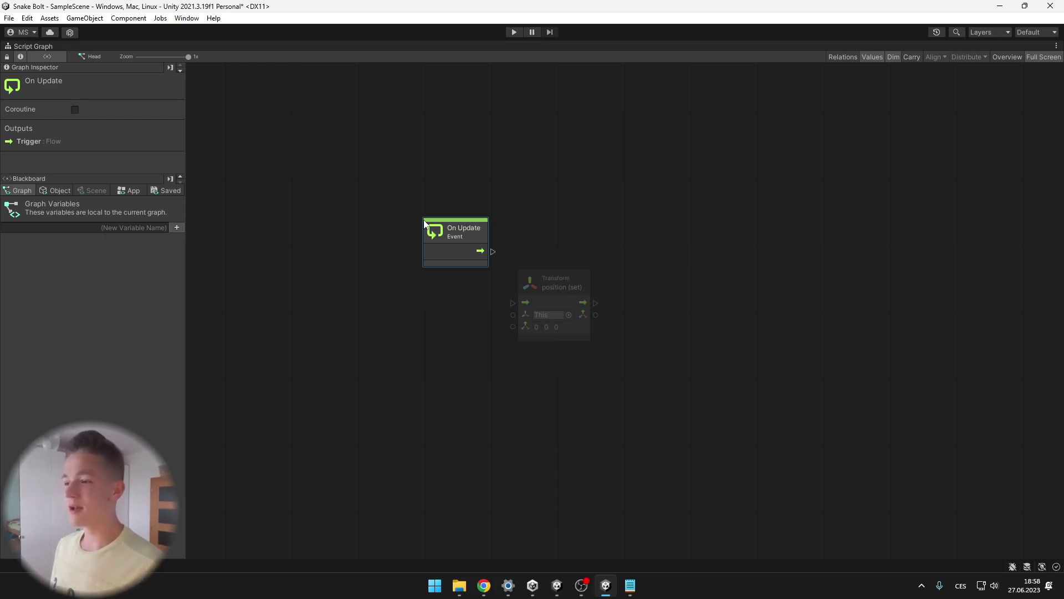
pyautogui.moveTo(424, 223); pyautogui.dragTo(380, 275)
pyautogui.moveTo(435, 303); pyautogui.dragTo(513, 303)
# - Select the position (set) node and pull a connection from its Target input
pyautogui.click(546, 292)
pyautogui.click(639, 294)
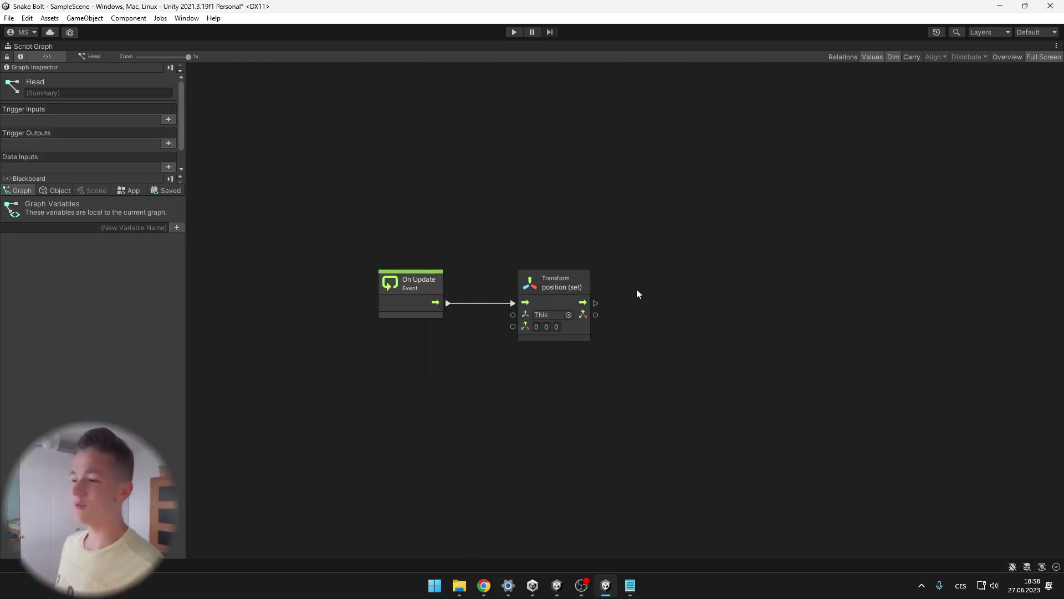
pyautogui.click(576, 291)
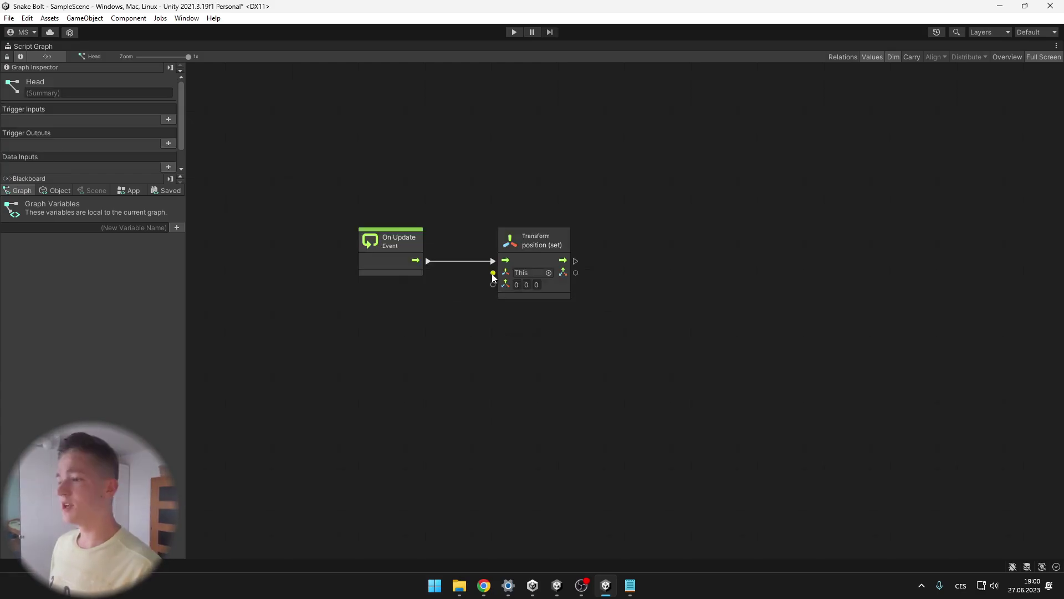
pyautogui.moveTo(491, 274); pyautogui.dragTo(414, 347)
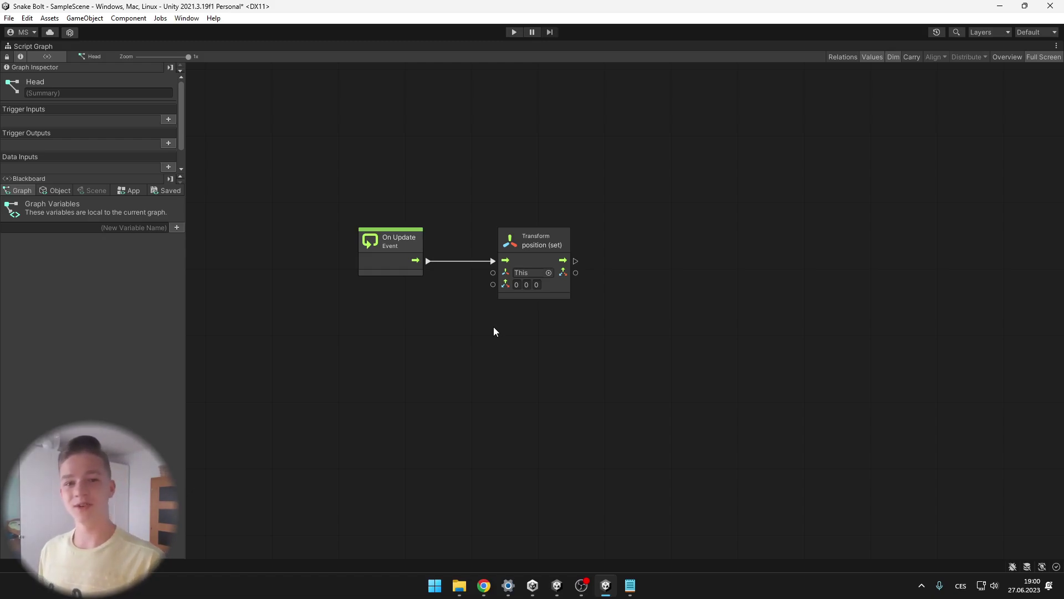
# - Delete the Transform position (set) node and add an object variable named Direction
pyautogui.click(552, 246)
pyautogui.press('Delete')
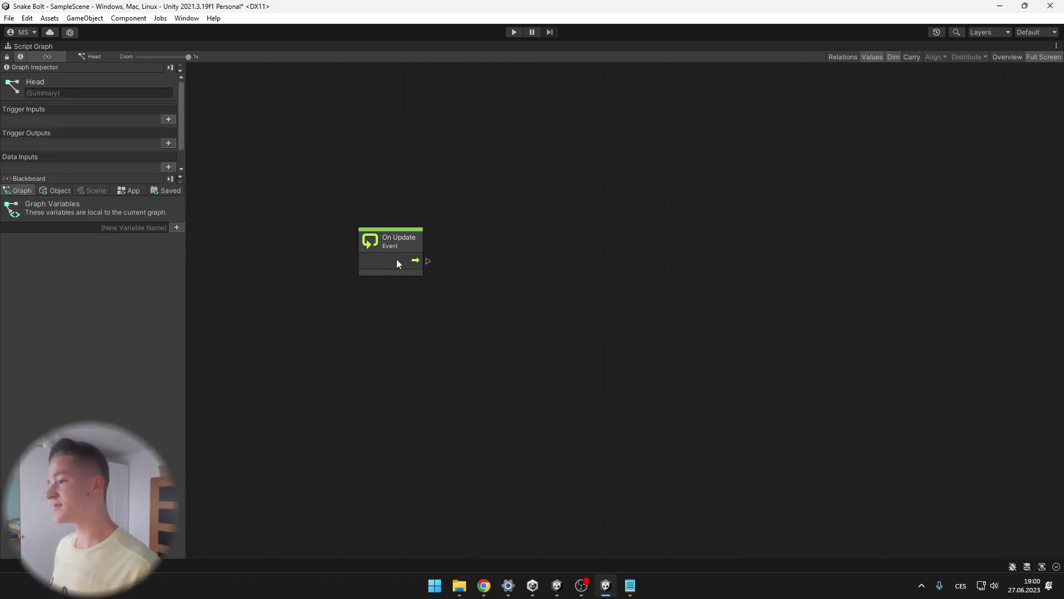
pyautogui.click(59, 191)
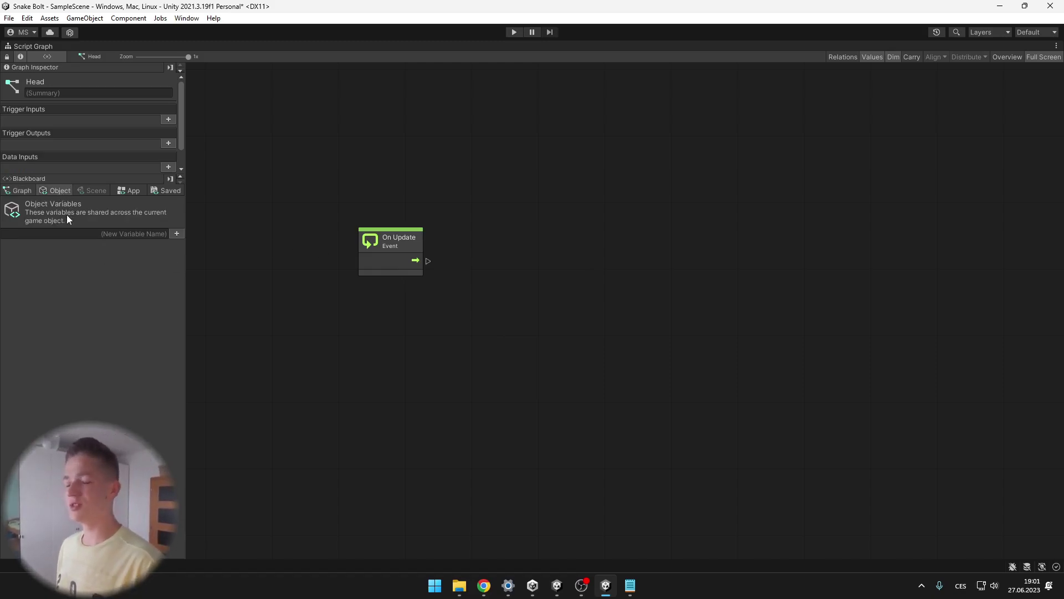
pyautogui.click(101, 235)
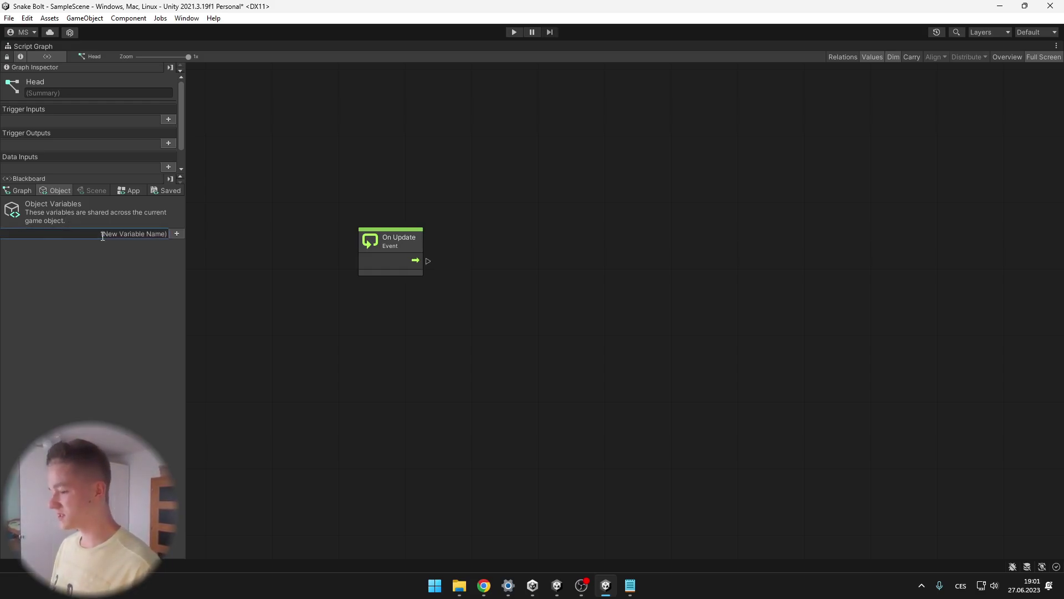
pyautogui.write('Direct')
pyautogui.click(102, 236)
pyautogui.write('Direction')
pyautogui.press('Return')
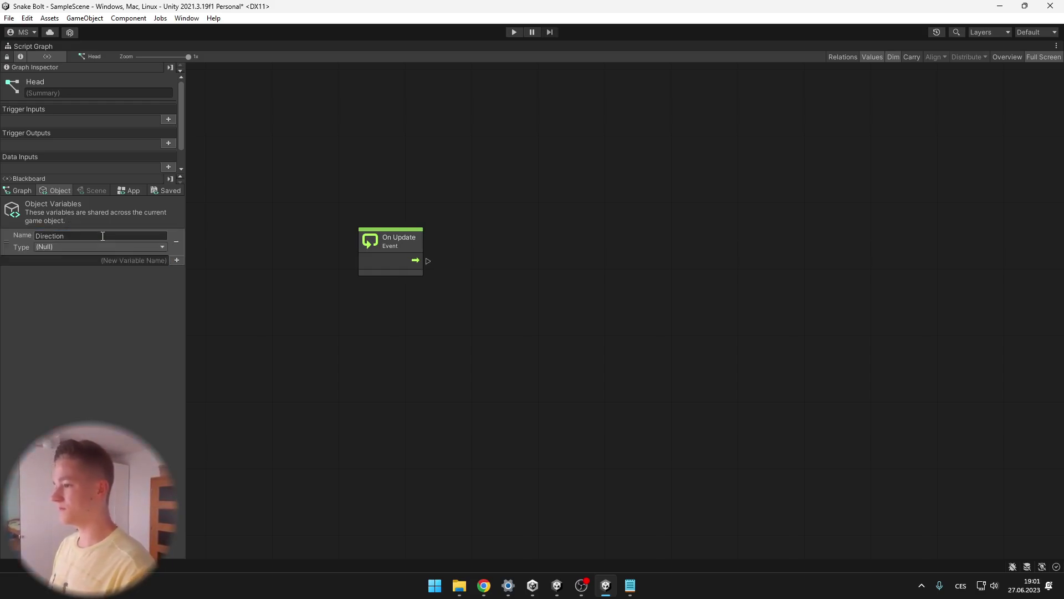
# - Make the Direction variable a Vector3 and select its X value
pyautogui.click(99, 247)
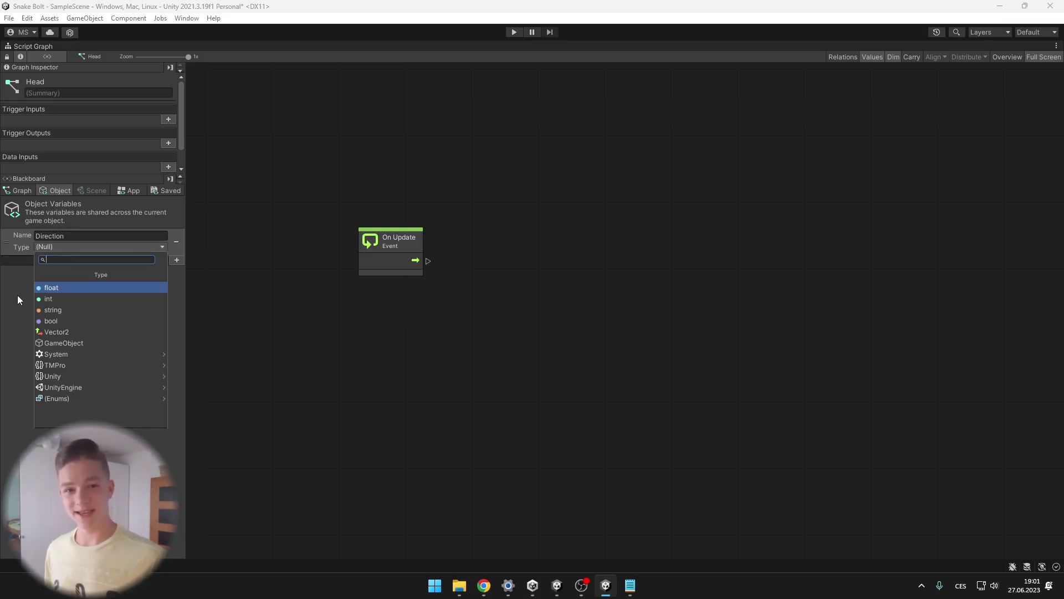
pyautogui.write('vect')
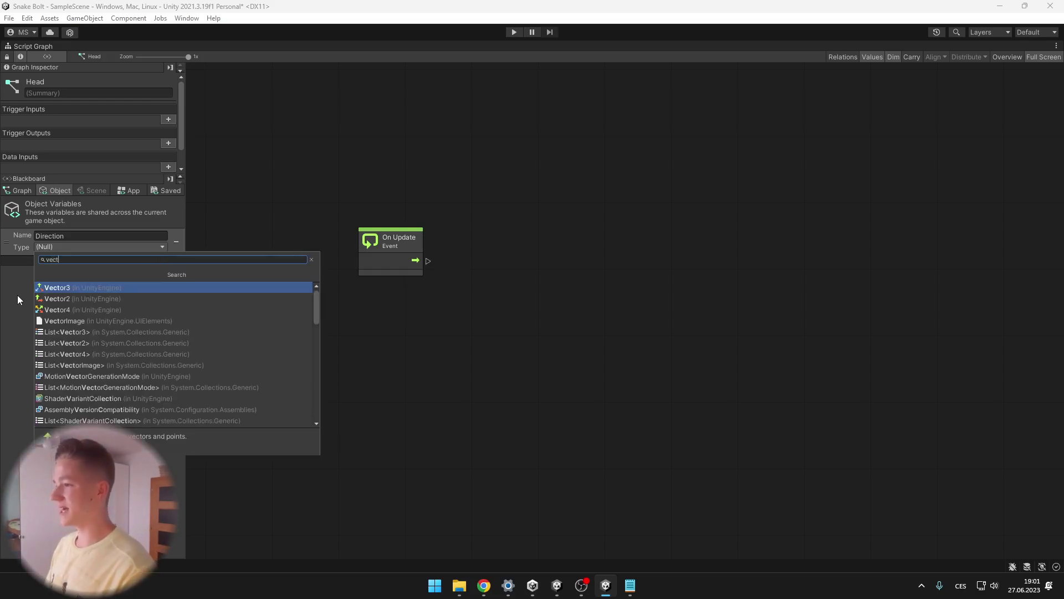
pyautogui.press('Return')
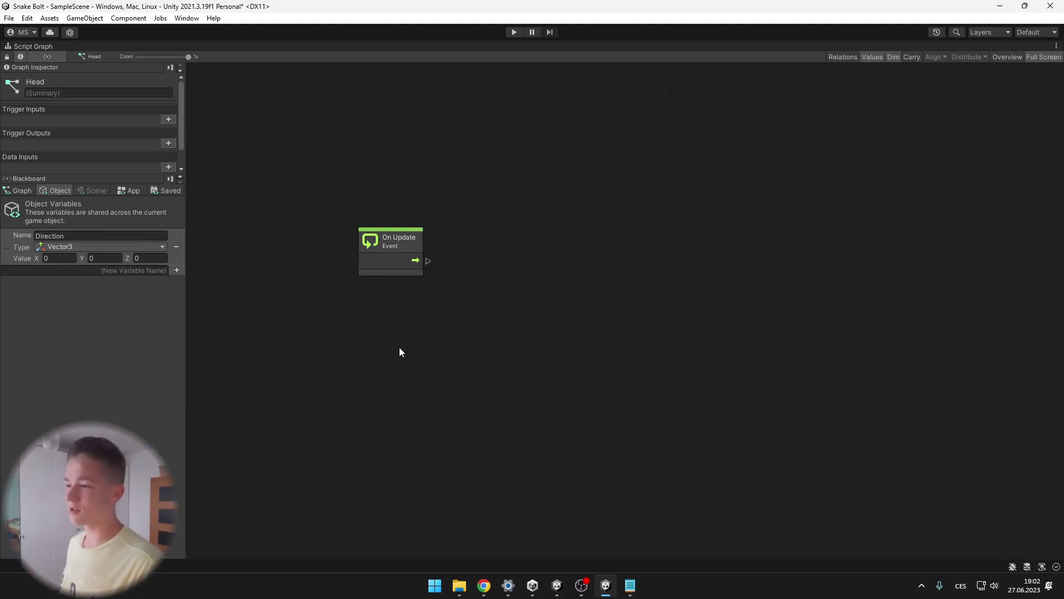
pyautogui.click(54, 259)
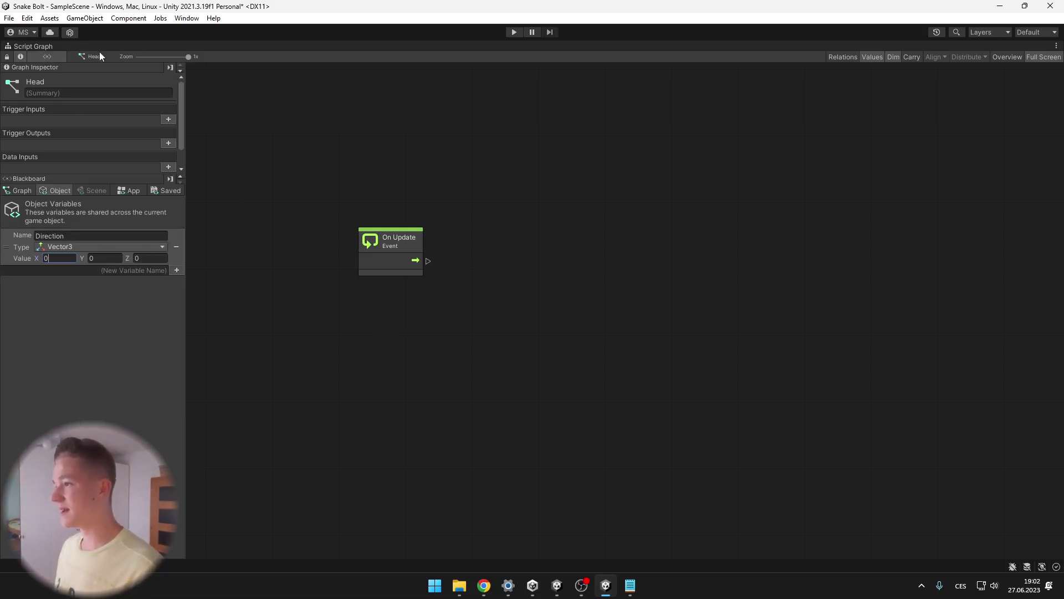
# - Restore the normal layout, frame the Head sprite and move it left along X
pyautogui.doubleClick(54, 46)
pyautogui.click(229, 46)
pyautogui.press('f')
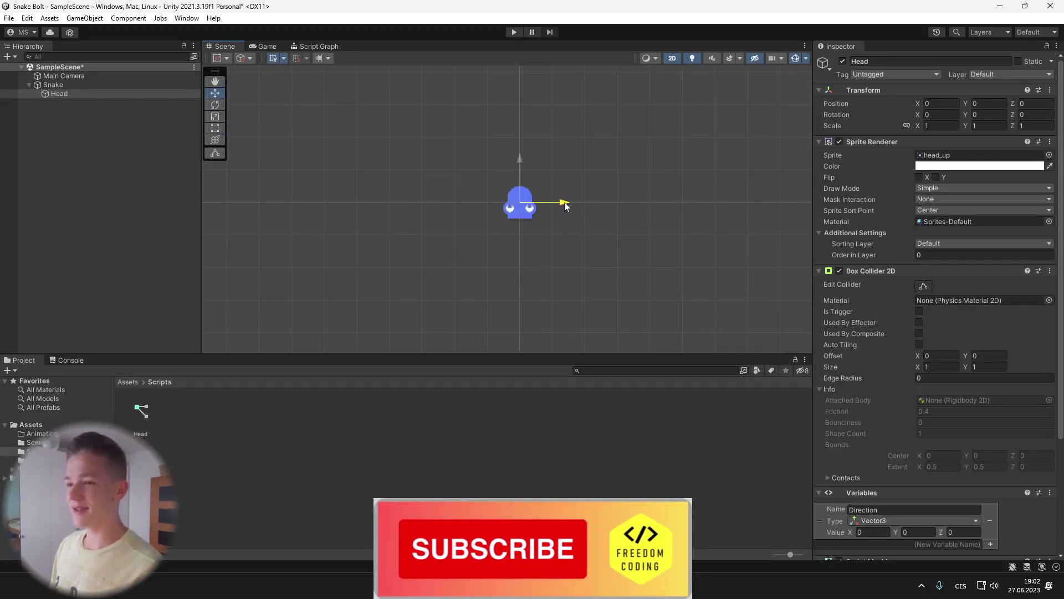
pyautogui.moveTo(564, 203); pyautogui.dragTo(396, 202)
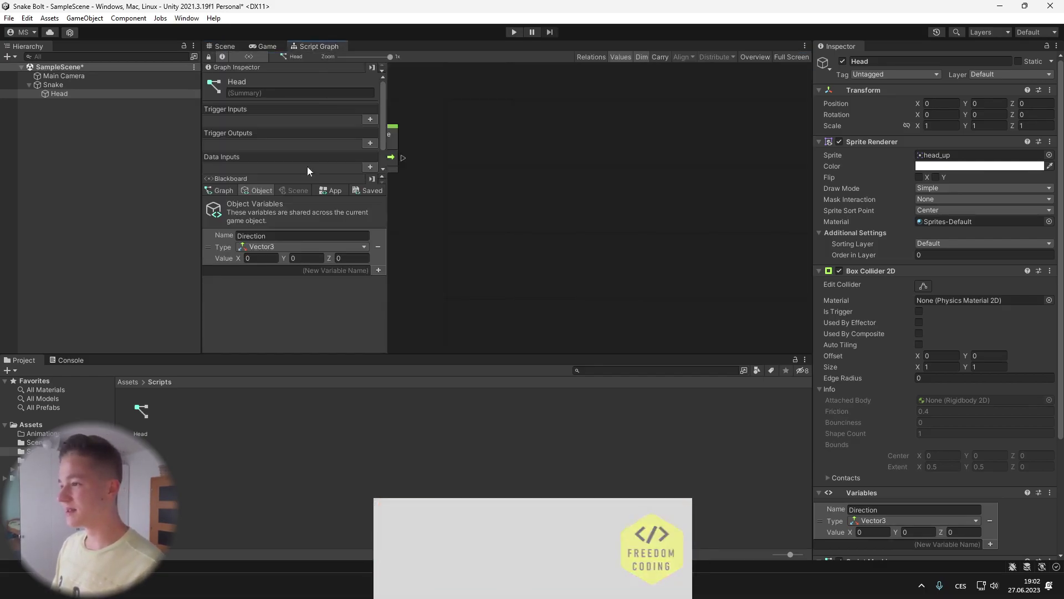
# - Set Direction's X value to 0 and enlarge the script graph to full size
pyautogui.click(261, 258)
pyautogui.write('-')
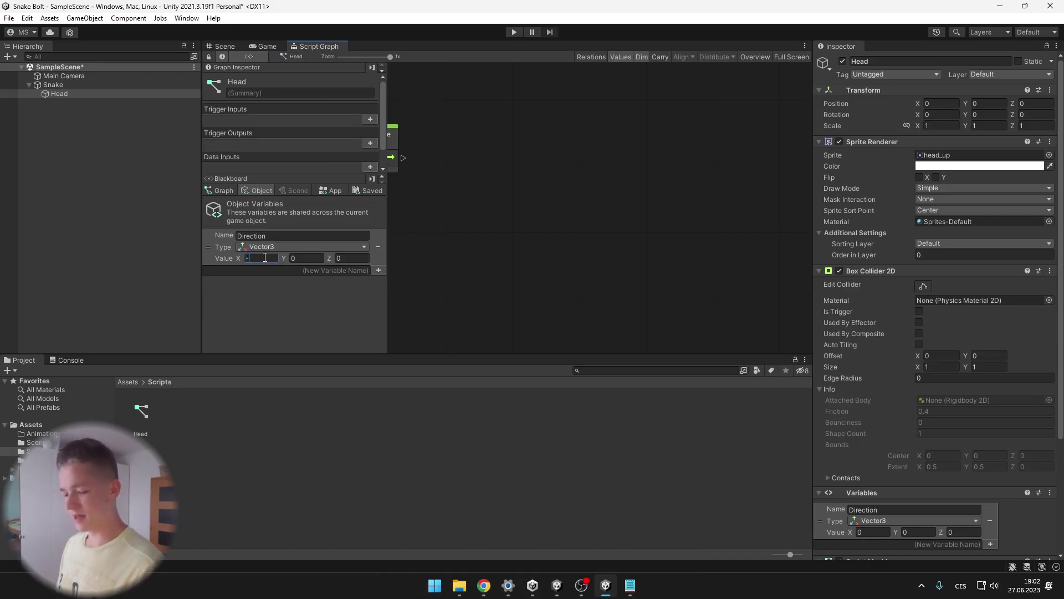
pyautogui.press('BackSpace')
pyautogui.write('0')
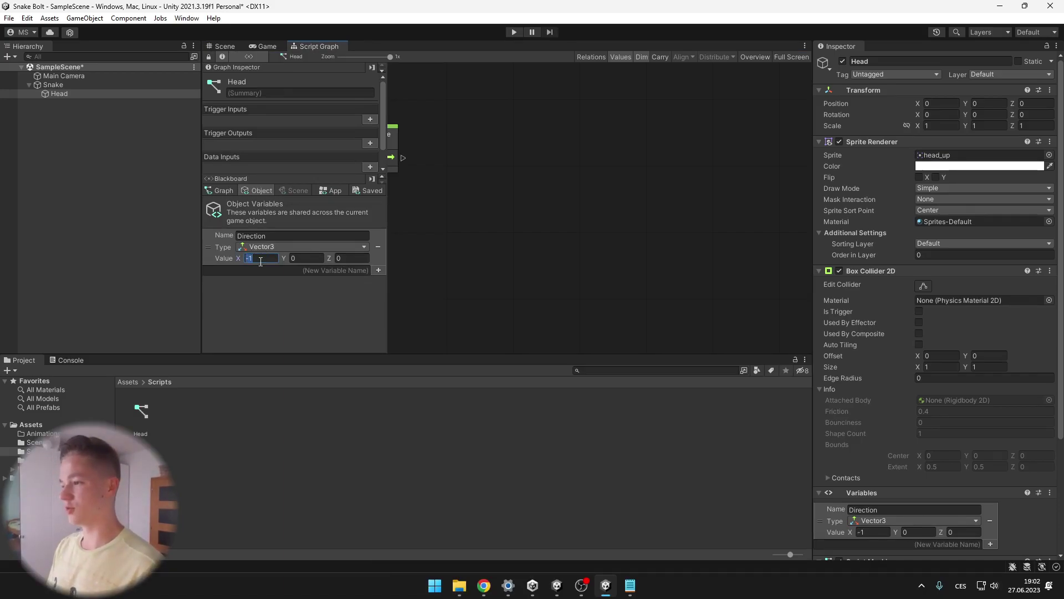
pyautogui.doubleClick(332, 46)
# - Add an On Keyboard Input event with key A and action Down, moved up and left
pyautogui.rightClick(548, 284)
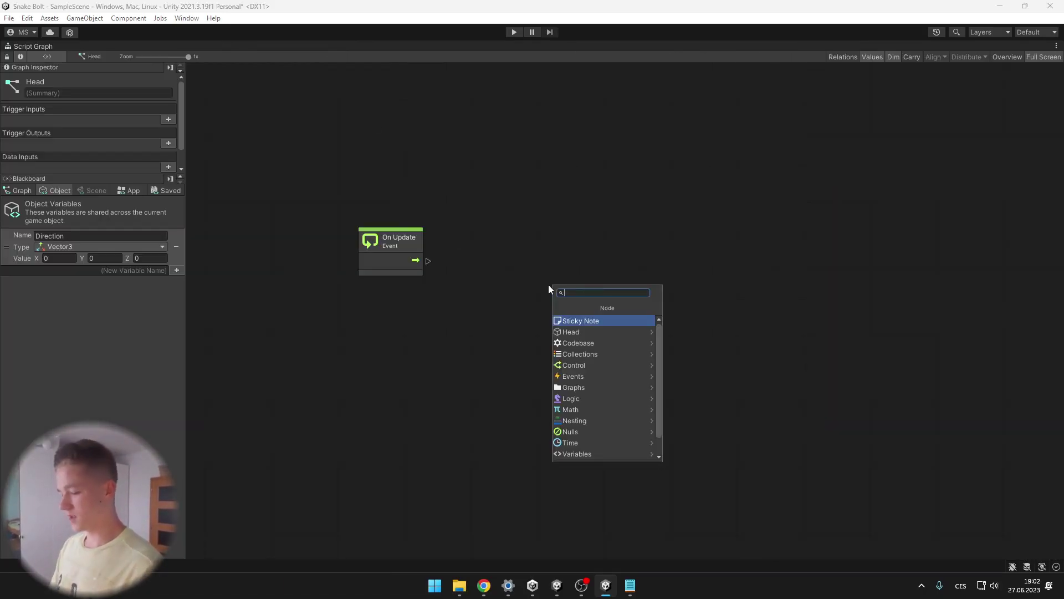
pyautogui.write('on key')
pyautogui.press('Return')
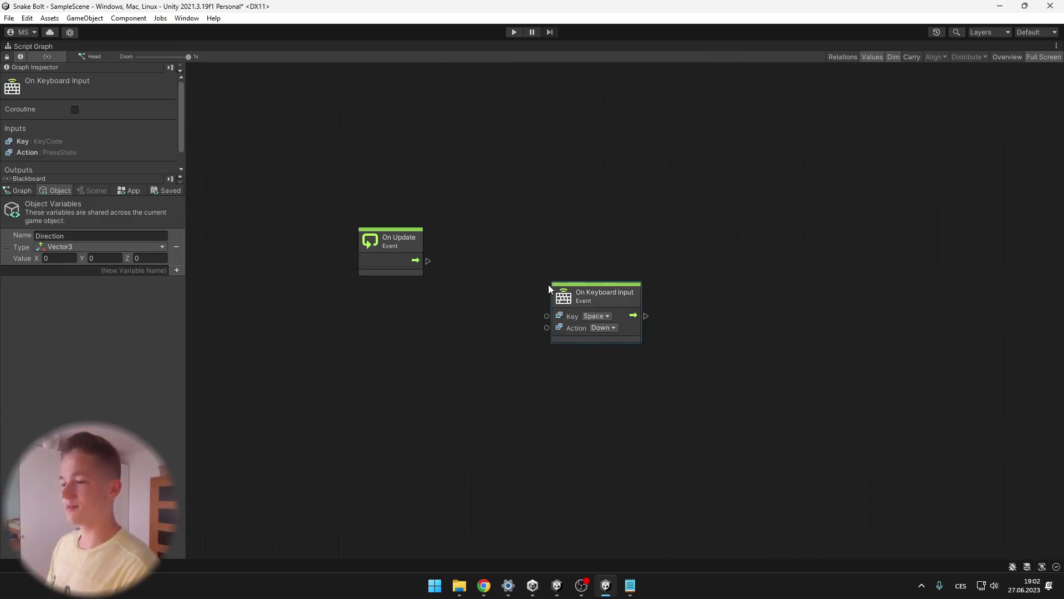
pyautogui.moveTo(587, 298); pyautogui.dragTo(527, 289)
pyautogui.click(542, 306)
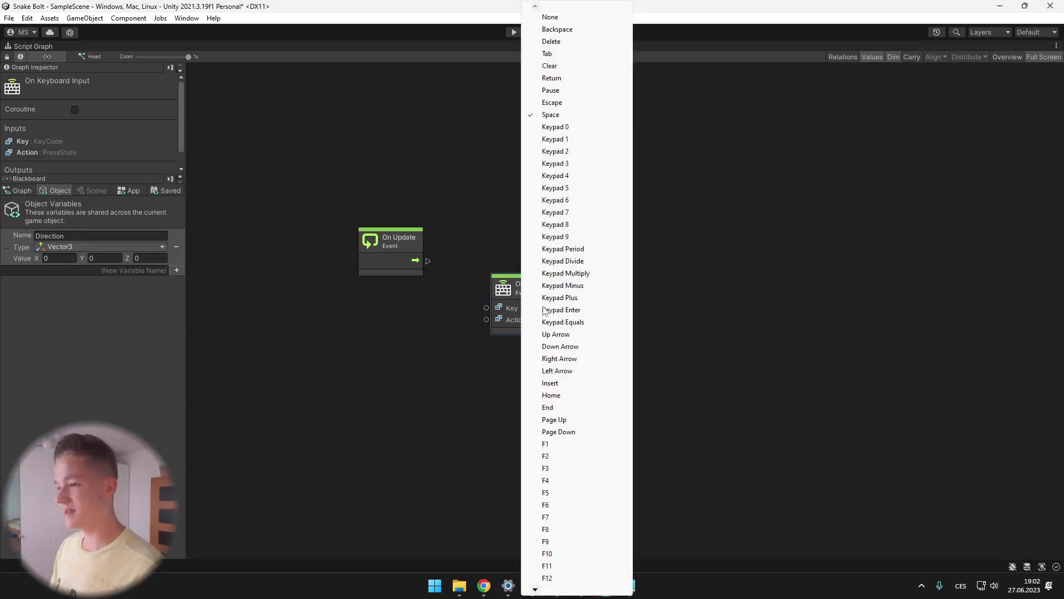
pyautogui.scroll(-5, 544, 311)
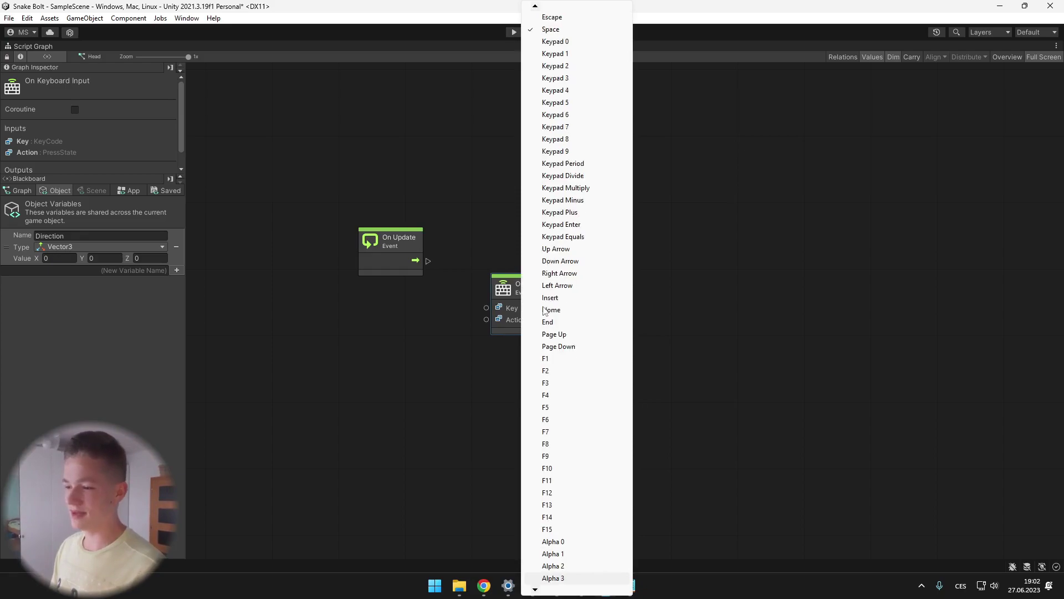
pyautogui.scroll(-10, 545, 311)
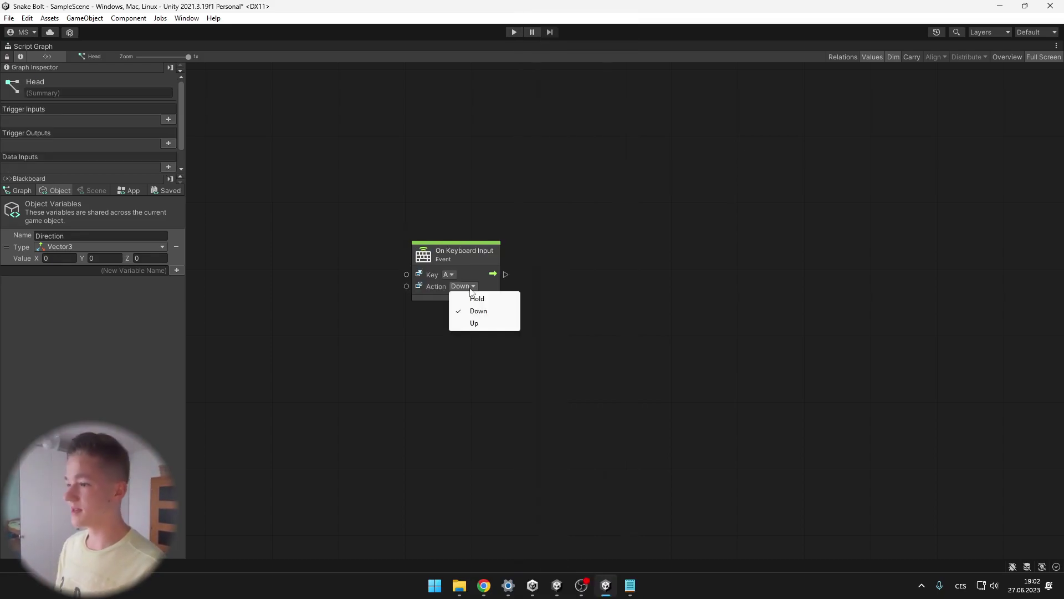
pyautogui.click(481, 310)
pyautogui.click(484, 297)
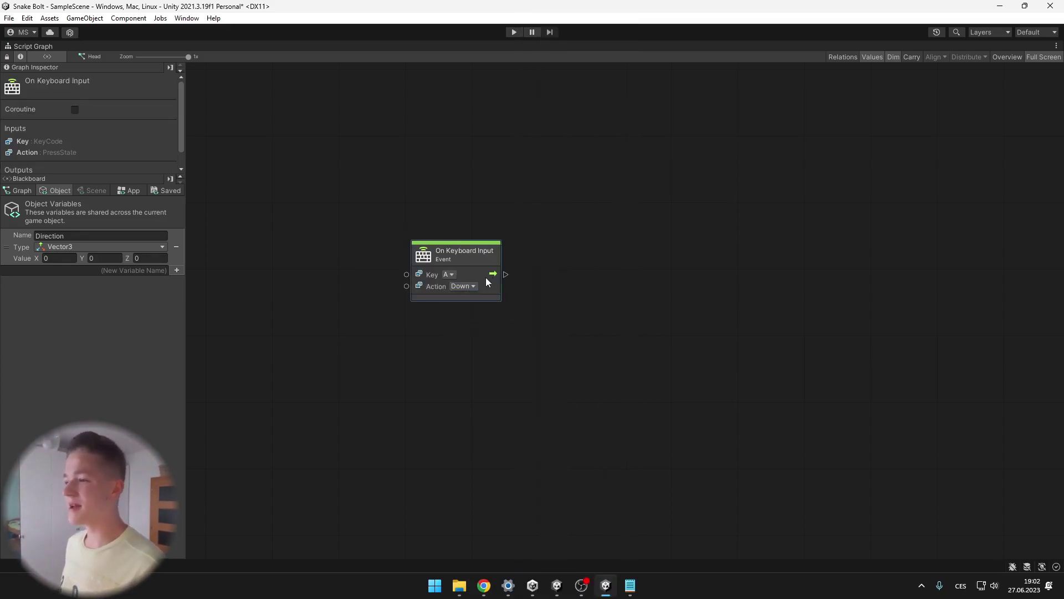
pyautogui.moveTo(485, 271); pyautogui.dragTo(478, 245)
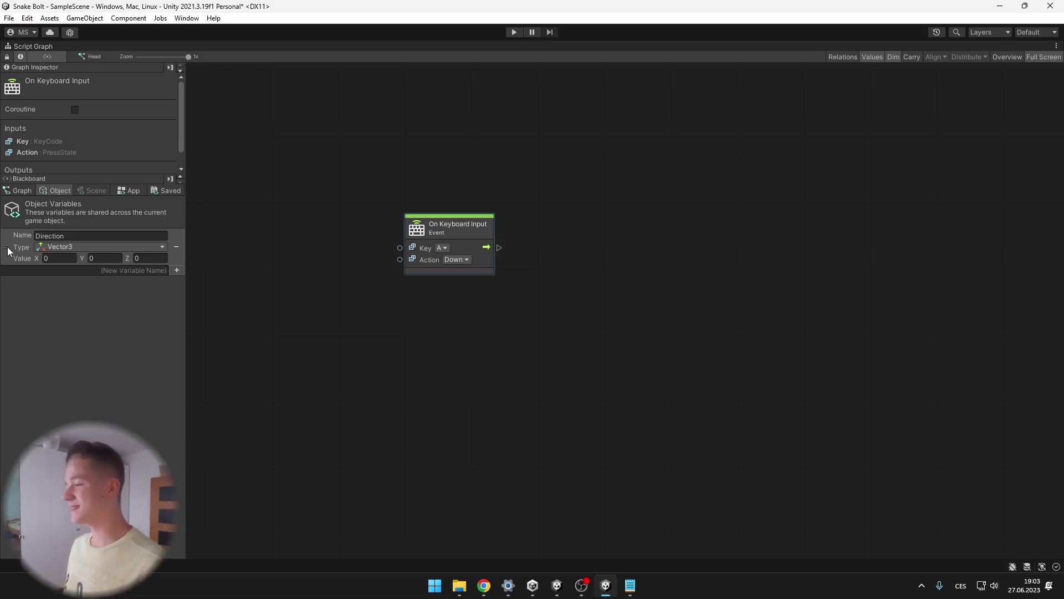
# - Connect a Set Direction variable node to the A key event's output
pyautogui.moveTo(499, 248); pyautogui.dragTo(650, 231)
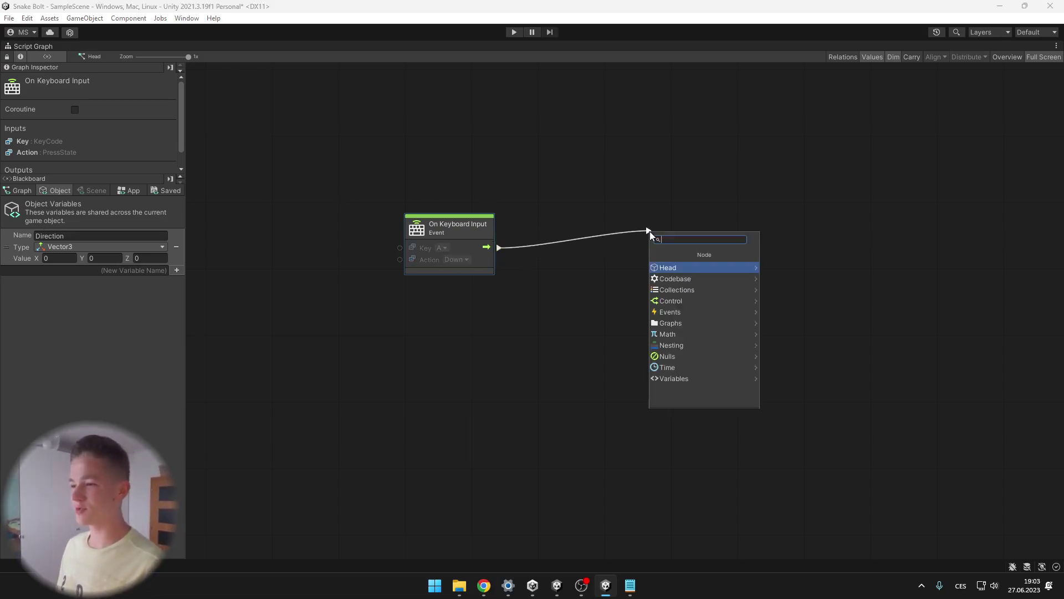
pyautogui.write('set Dire')
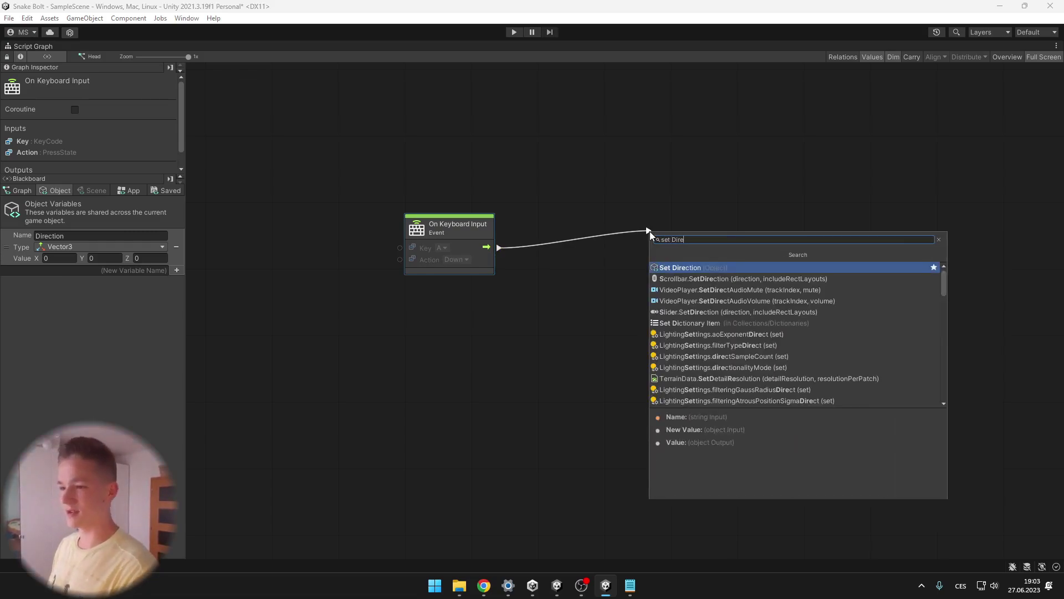
pyautogui.press('Return')
pyautogui.moveTo(664, 235); pyautogui.dragTo(677, 251)
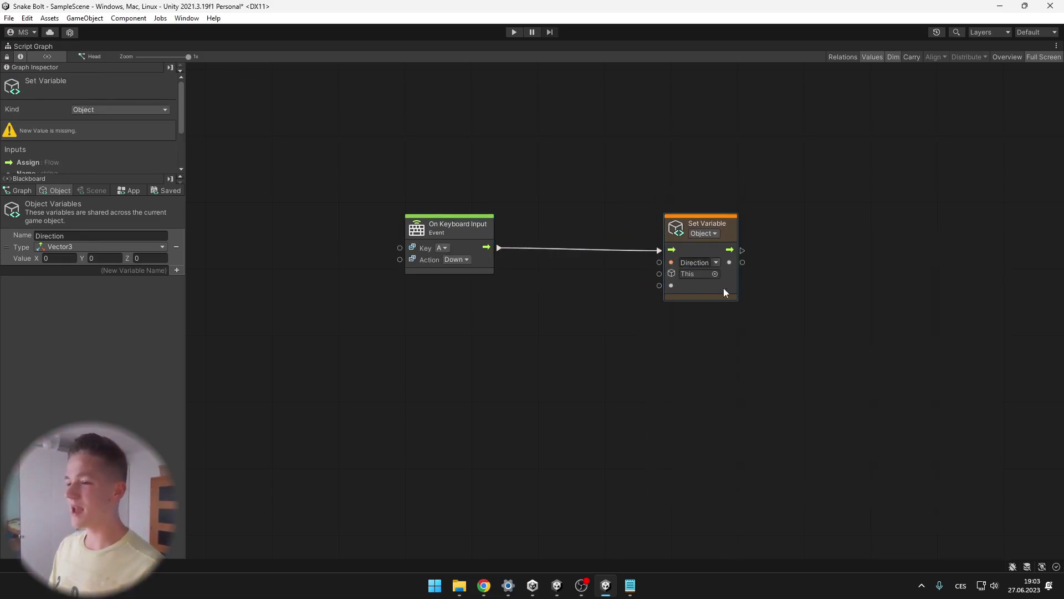
pyautogui.moveTo(677, 288); pyautogui.dragTo(637, 326)
# - Feed the Set Direction value with a Vector3 Literal whose X is -1
pyautogui.write('veco')
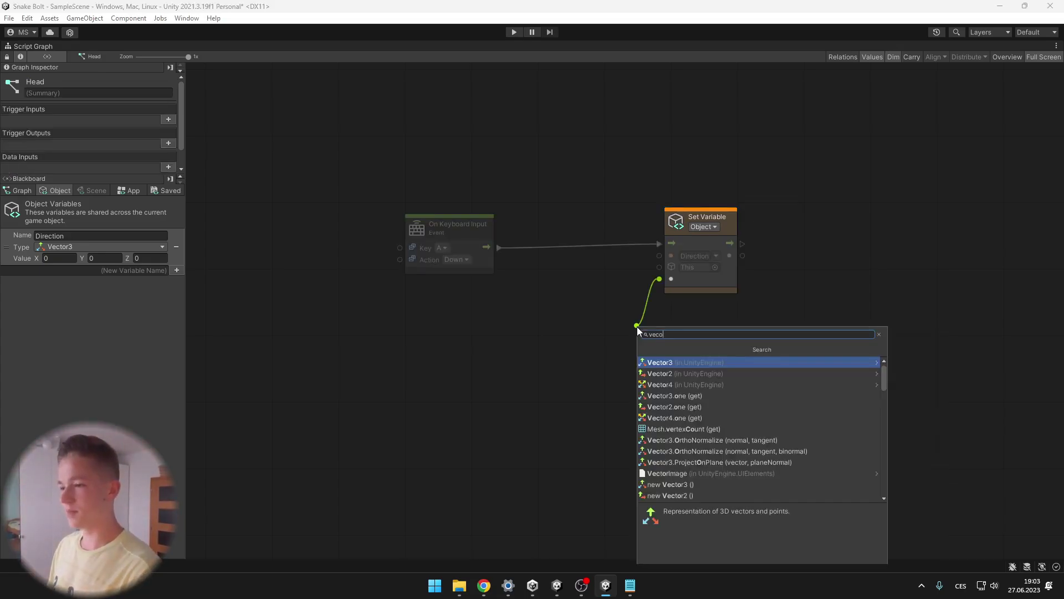
pyautogui.press('BackSpace')
pyautogui.write('tor3')
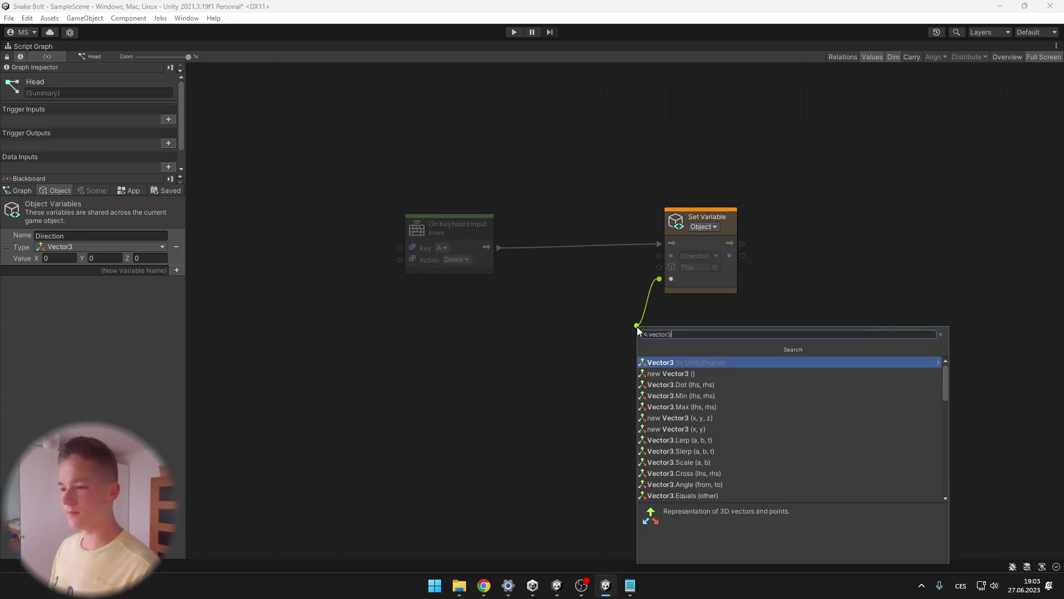
pyautogui.press('Return')
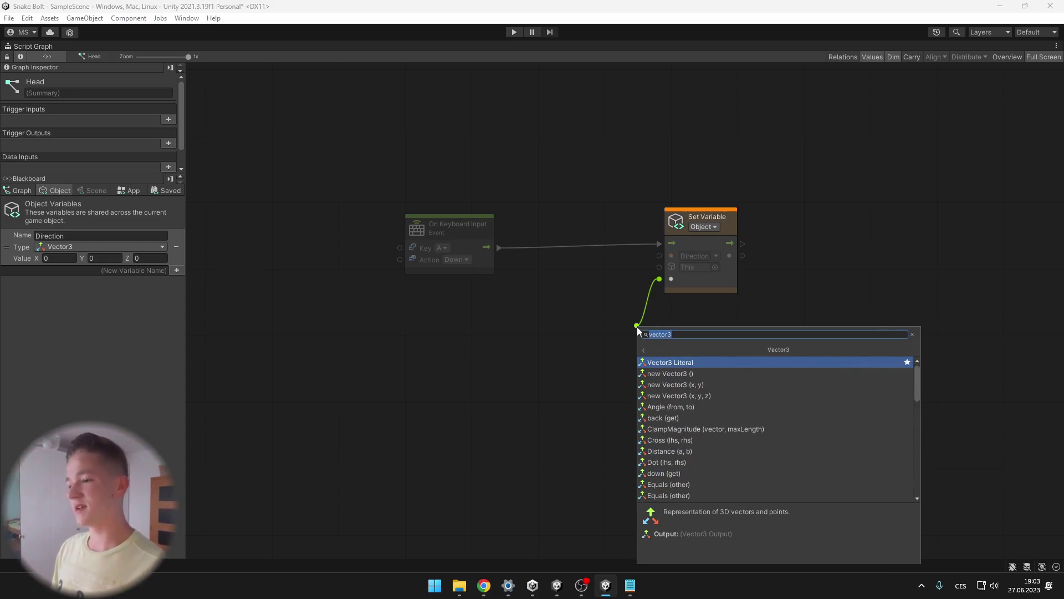
pyautogui.press('Return')
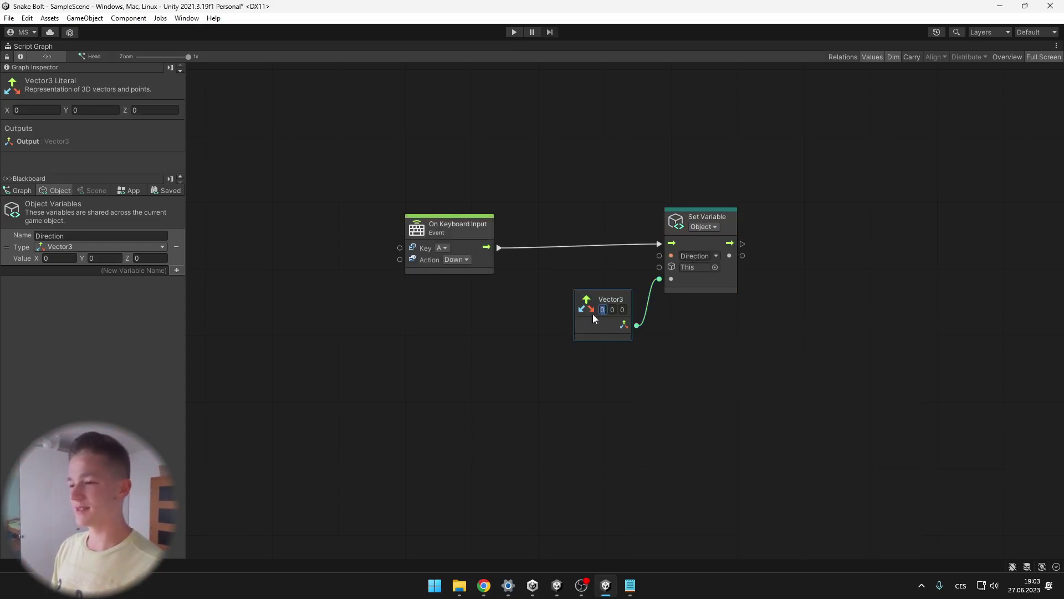
pyautogui.press('Tab')
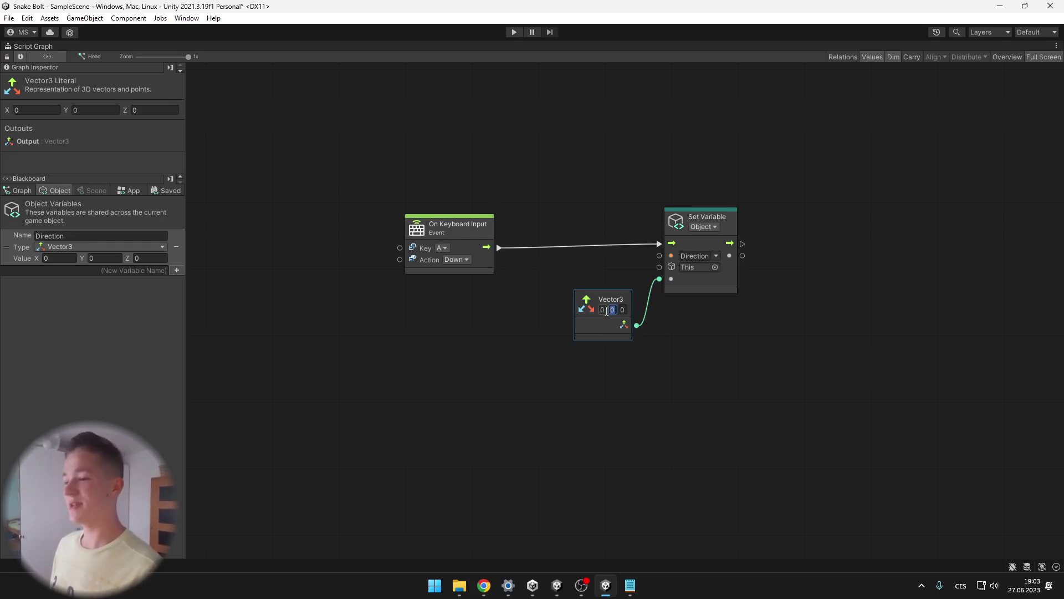
pyautogui.write('-1')
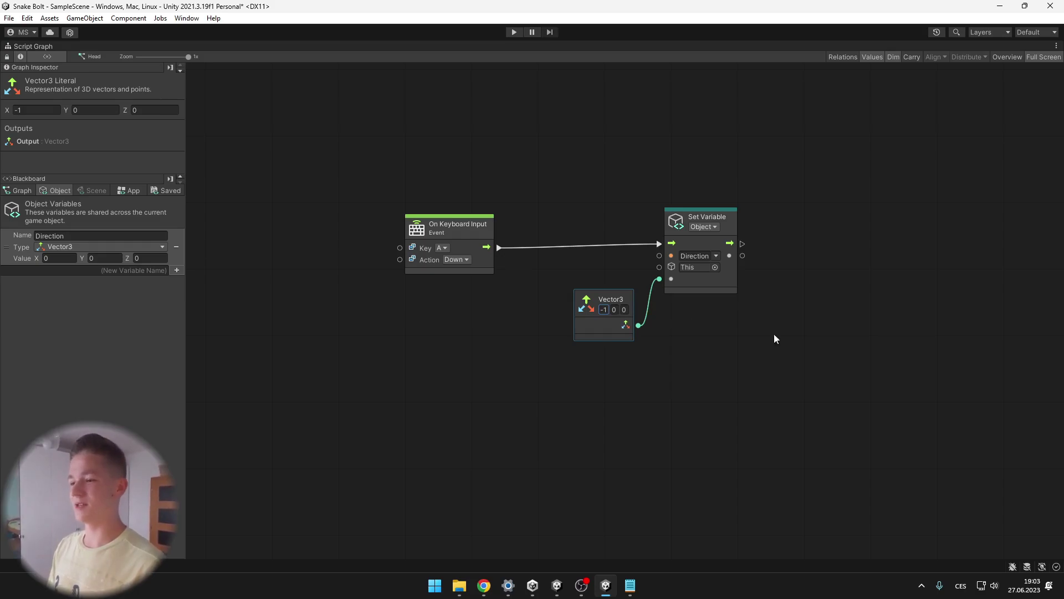
pyautogui.moveTo(774, 334); pyautogui.dragTo(648, 284)
pyautogui.click(670, 322)
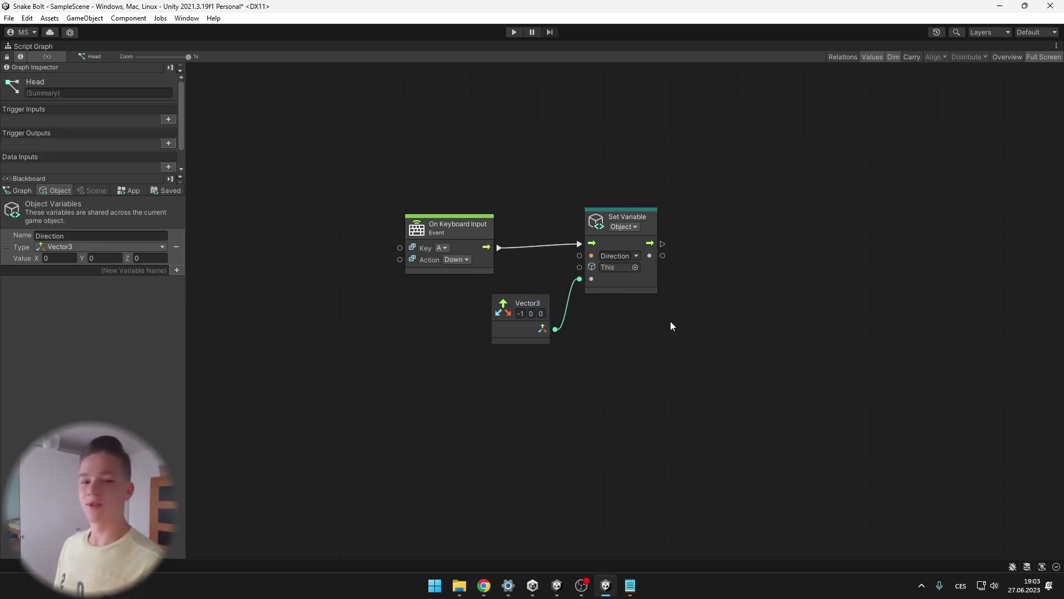
# - Duplicate the A key node setup and set the copies' keys to D and S
pyautogui.hotkey('ctrl', 'a')
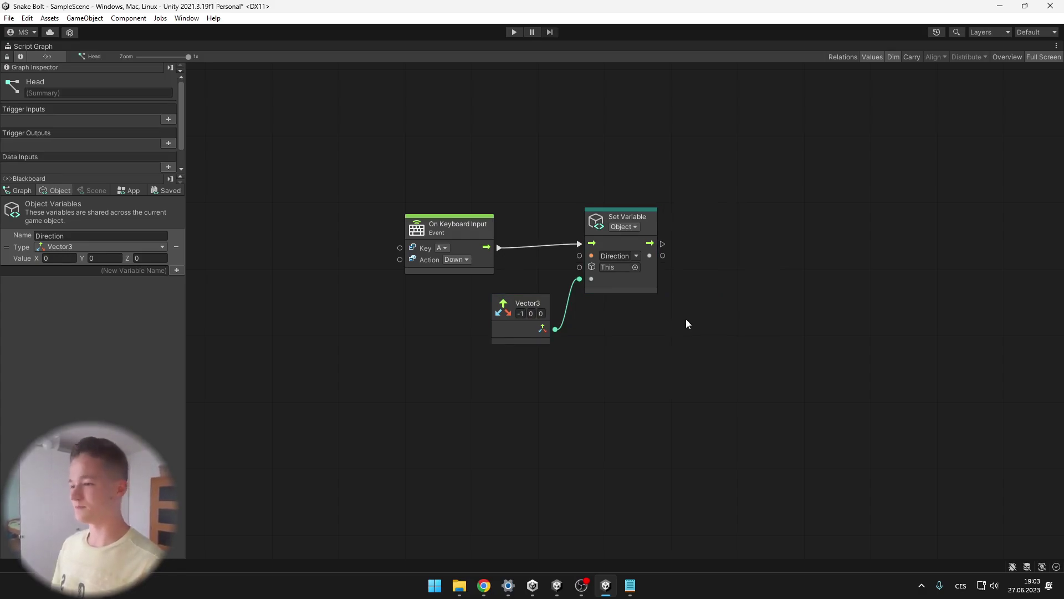
pyautogui.hotkey('ctrl', 'd')
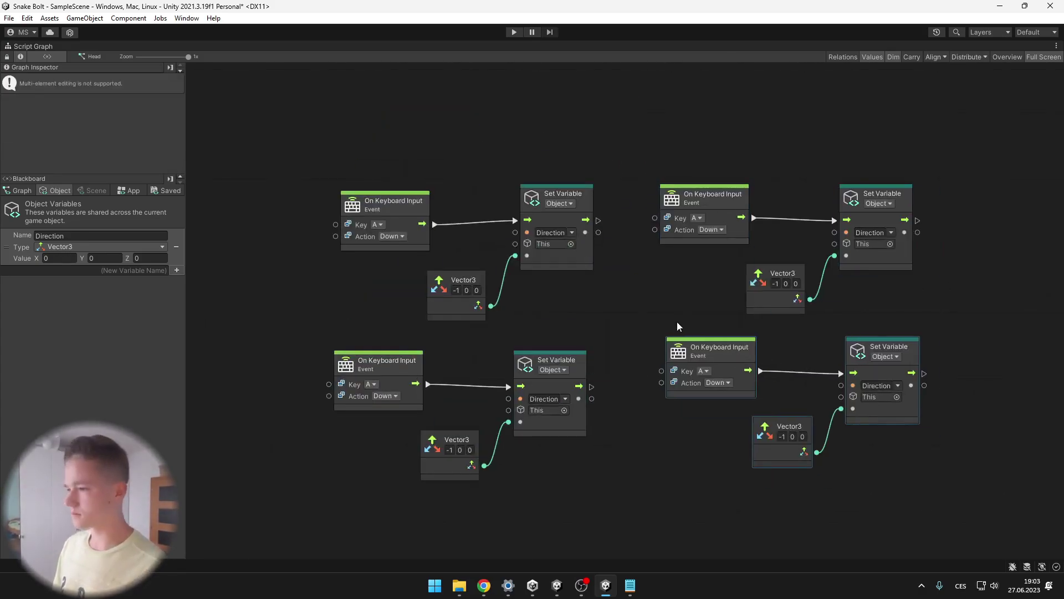
pyautogui.click(372, 384)
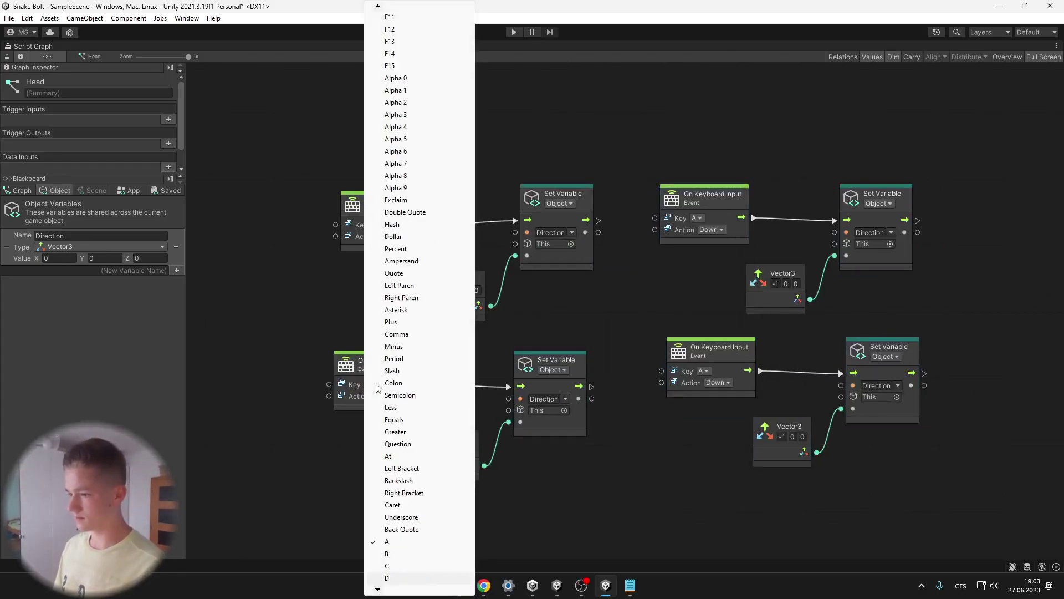
pyautogui.click(388, 418)
pyautogui.click(703, 371)
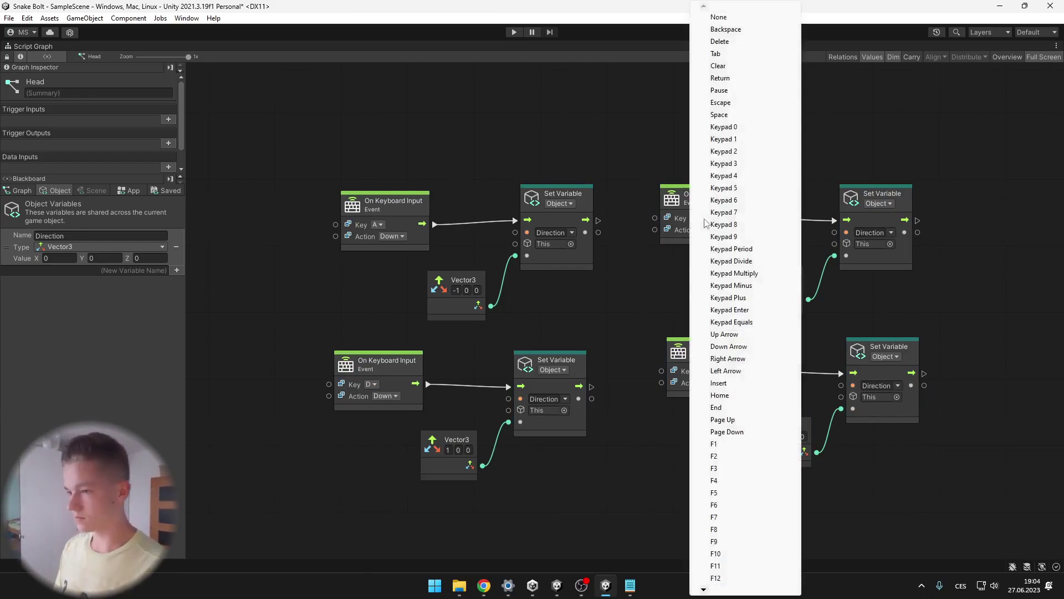
pyautogui.click(700, 374)
pyautogui.click(701, 372)
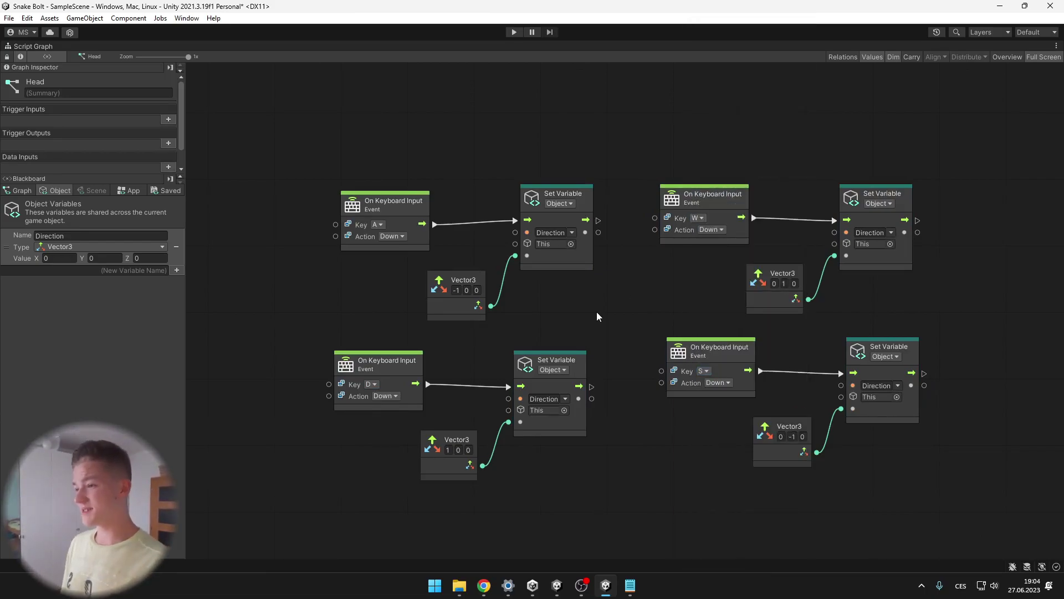
# - Set the copies' Vector3 literals: D to X 1, W to Y 1, S to Y -1
pyautogui.click(457, 290)
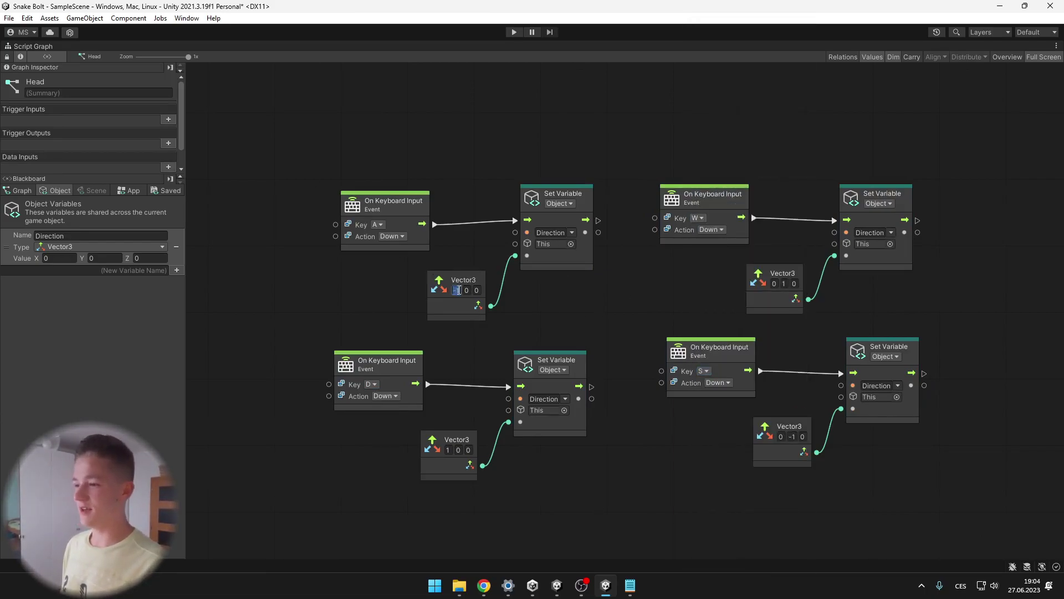
pyautogui.click(448, 450)
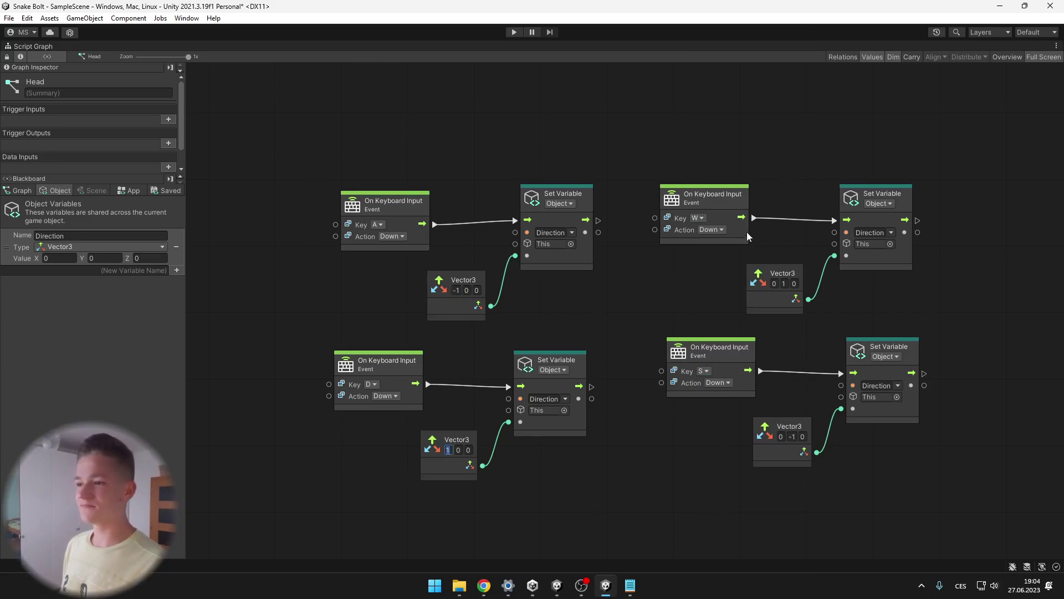
pyautogui.click(785, 284)
pyautogui.click(792, 437)
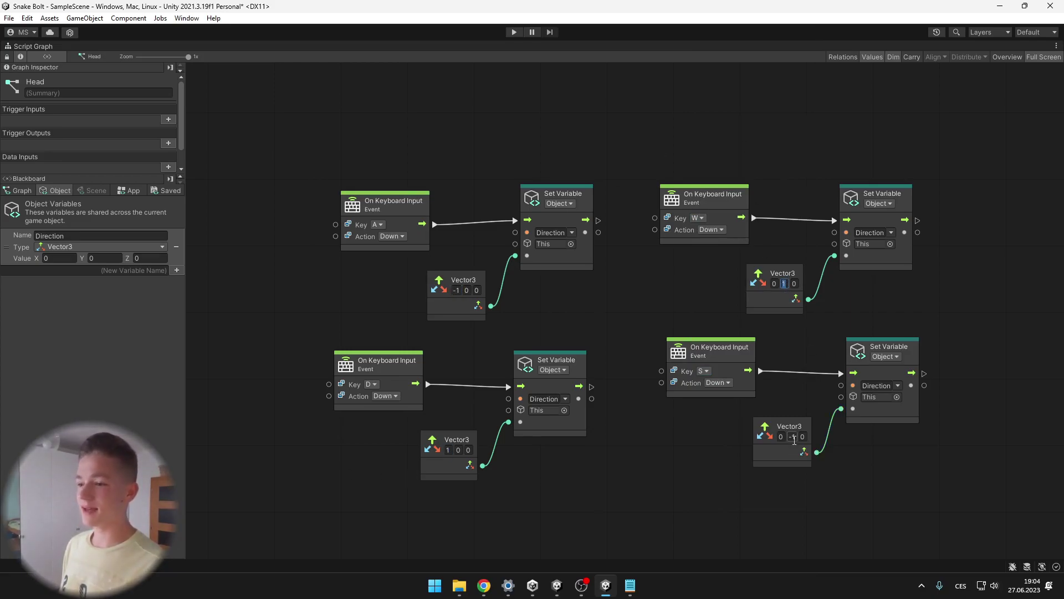